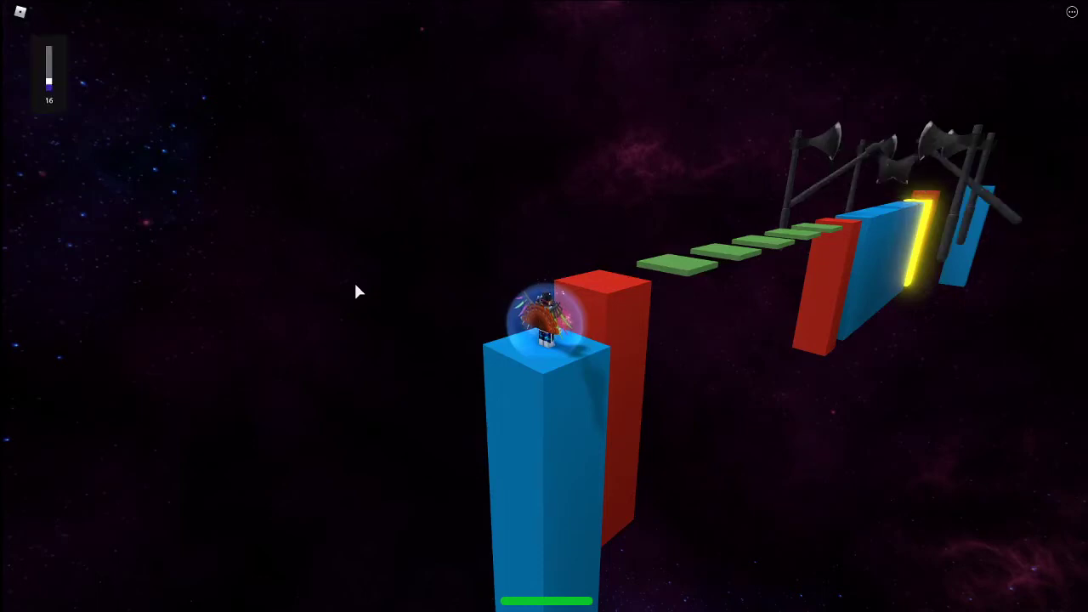
Turn on shift-lock and orbit the camera to survey the red-and-blue space course.
key(shift)
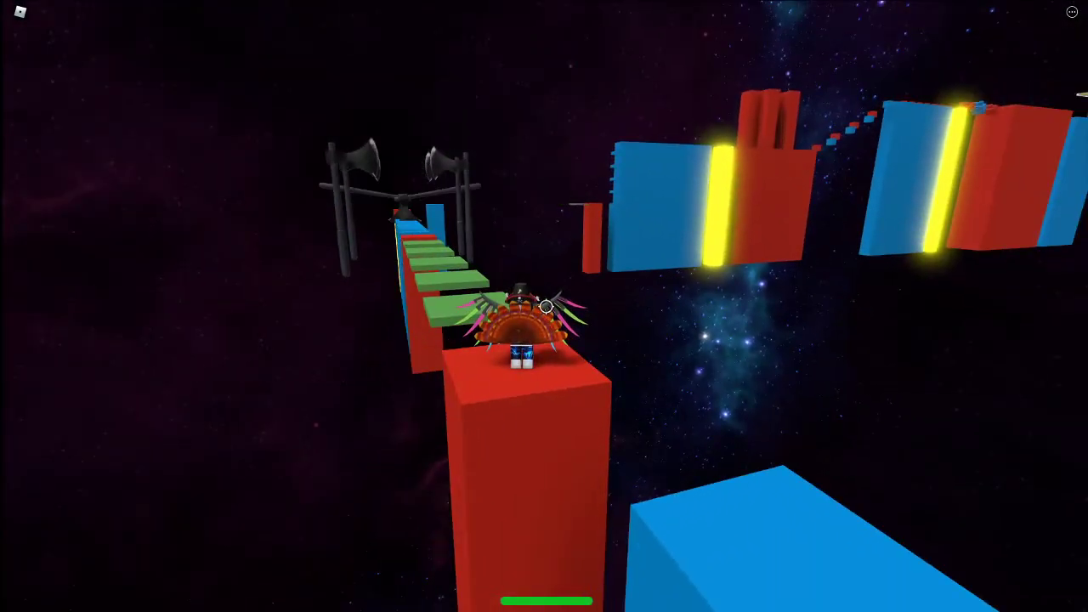
scroll(down, 3)
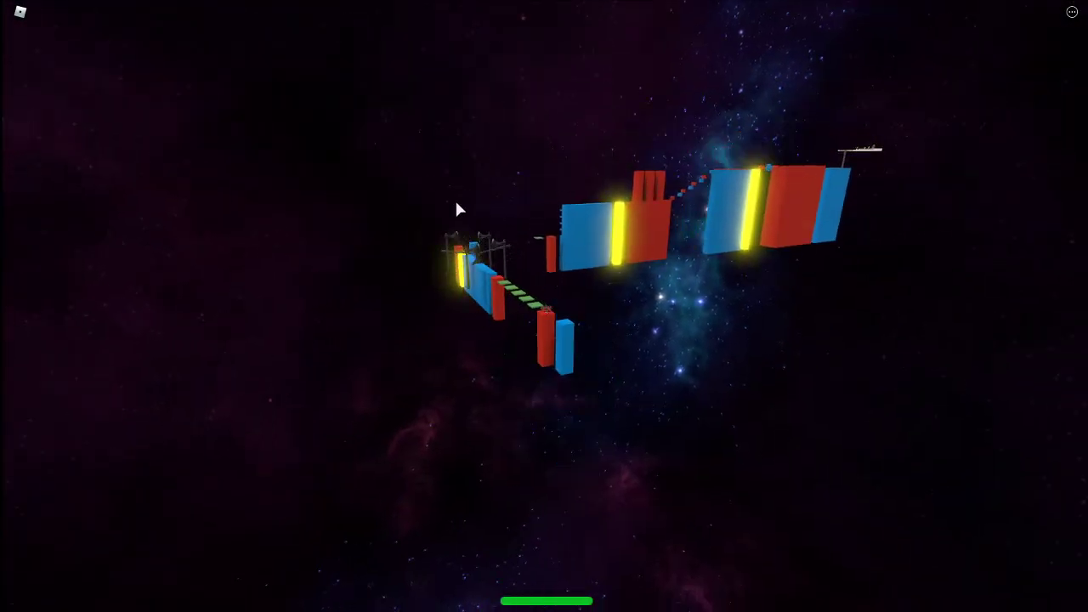
drag(460, 211, 474, 225)
drag(275, 35, 502, 335)
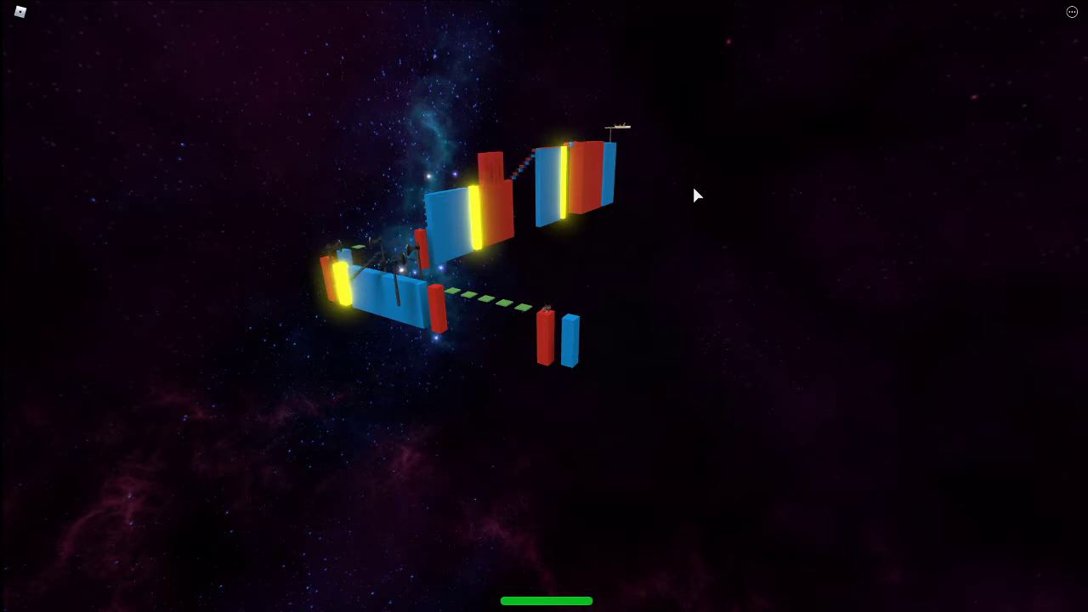
scroll(up, 3)
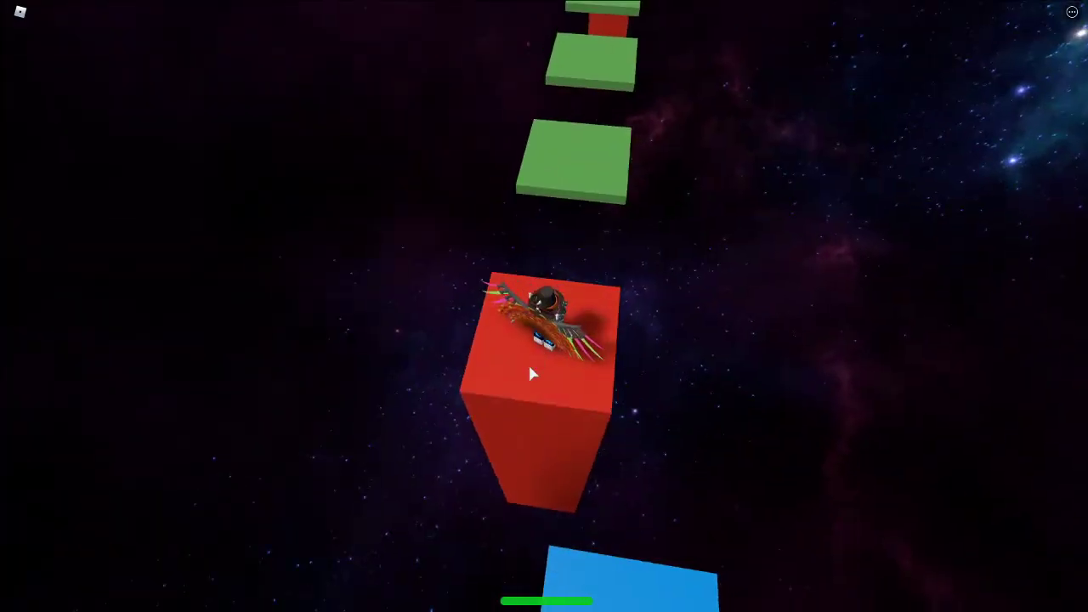
Hop across the green stepping platforms onto the red block.
drag(528, 362, 765, 357)
key(a)
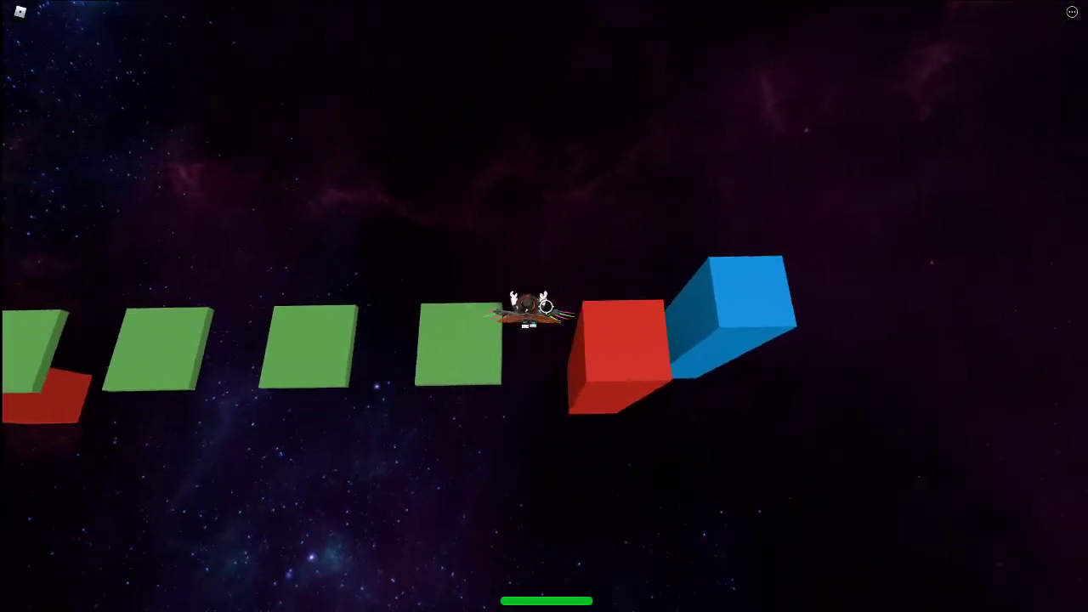
key(a)
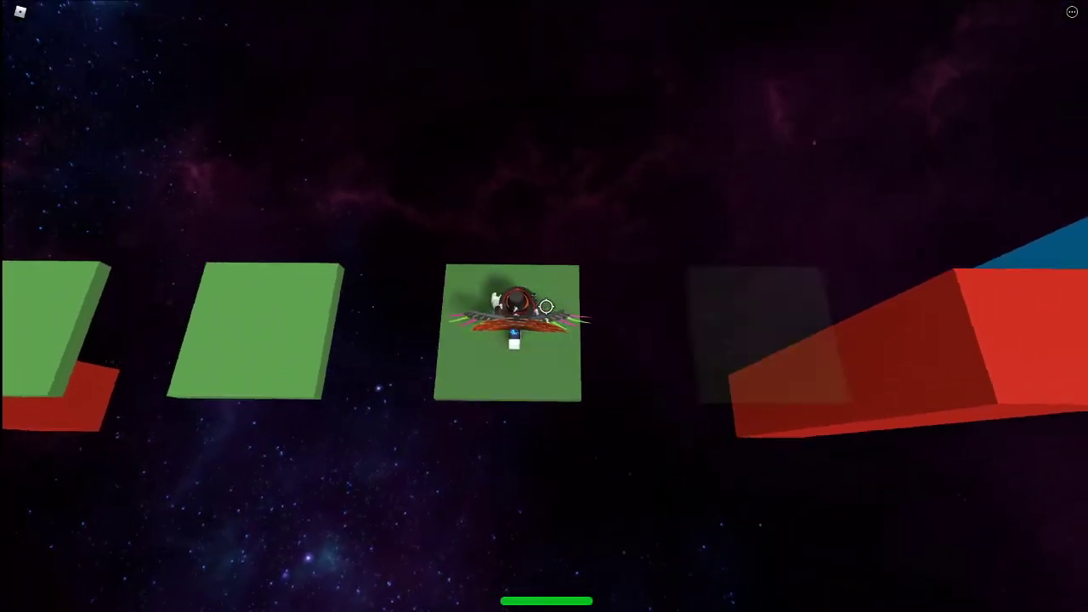
key(w)
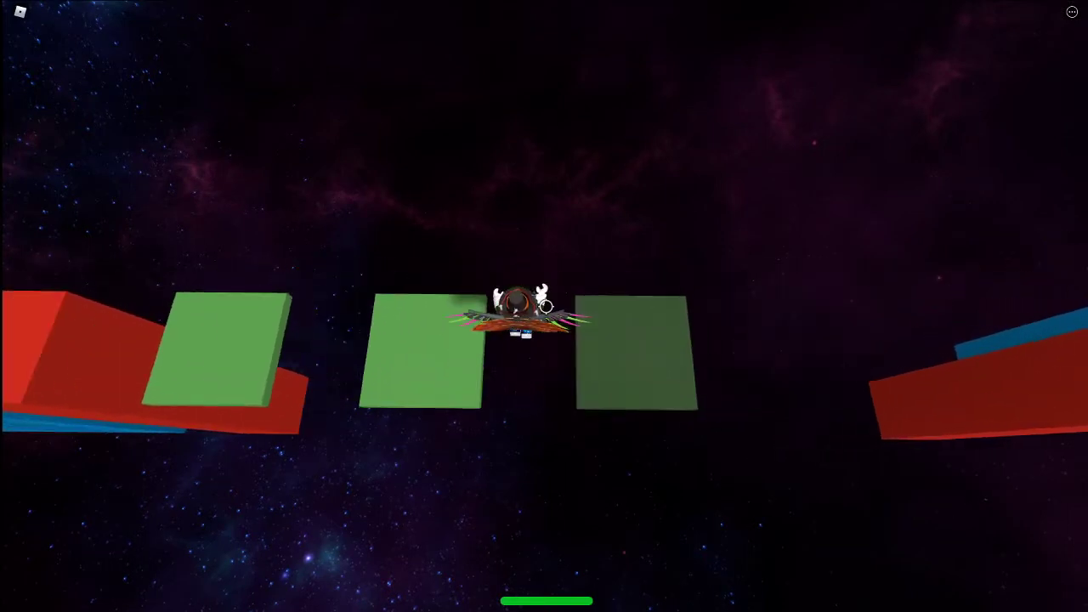
key(a)
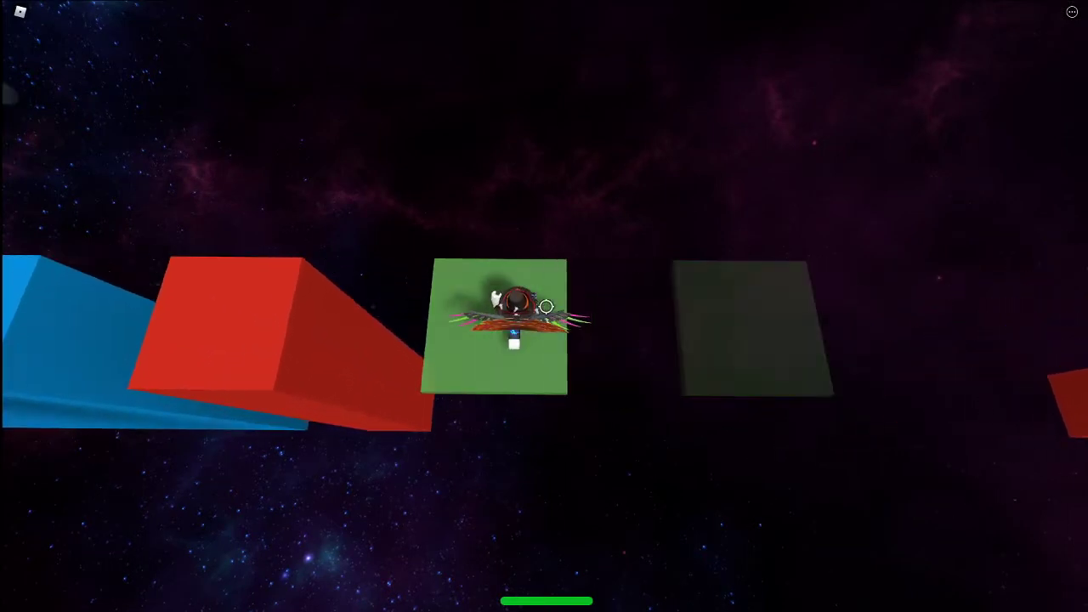
key(w)
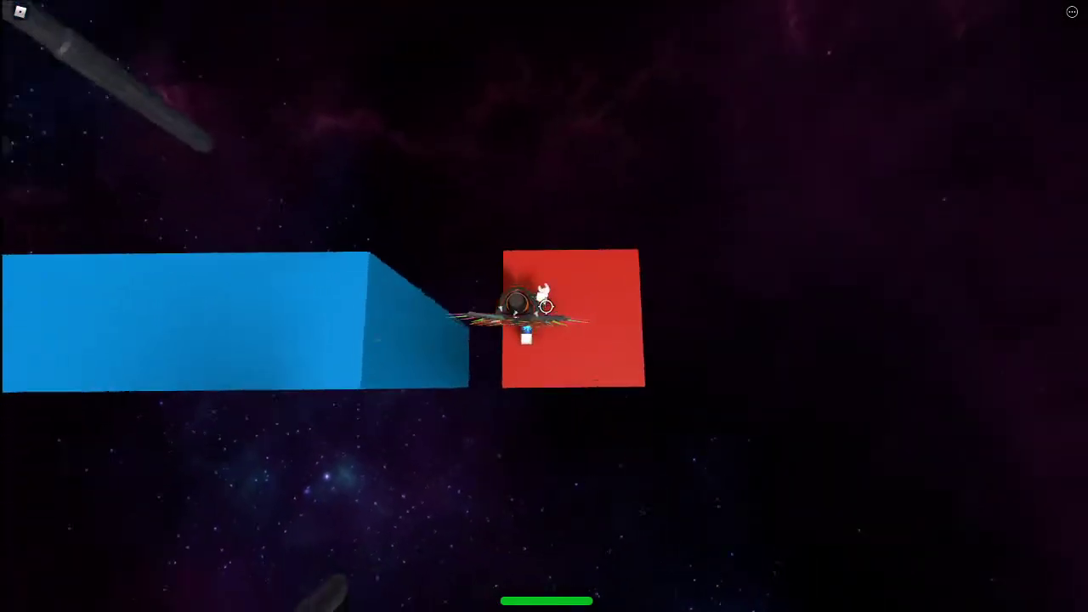
Walk the long blue beam past the swinging axes.
drag(545, 306, 546, 306)
key(w)
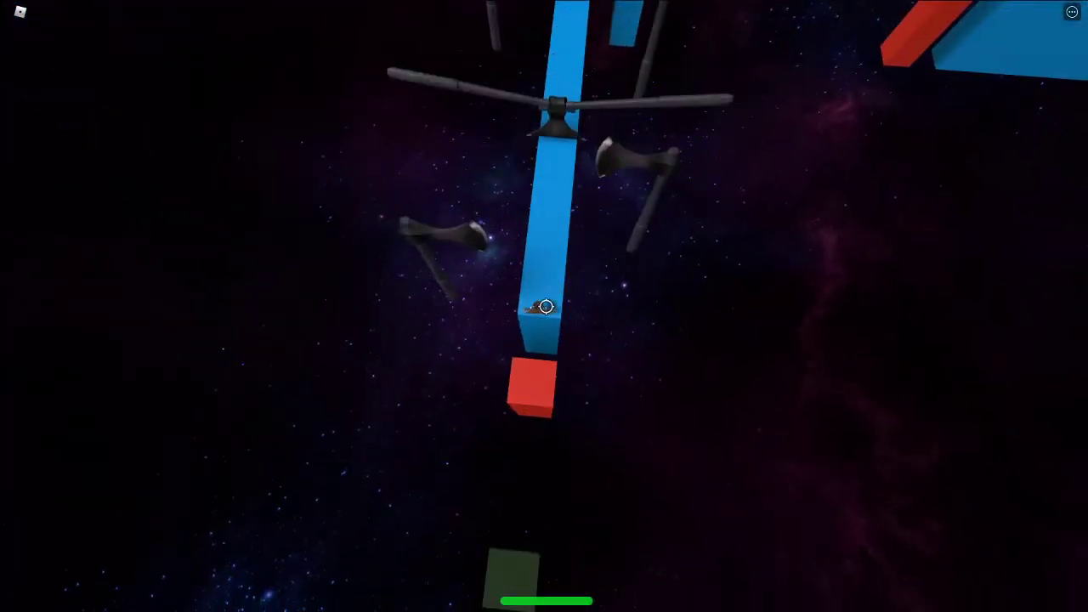
key(w)
scroll(up, 3)
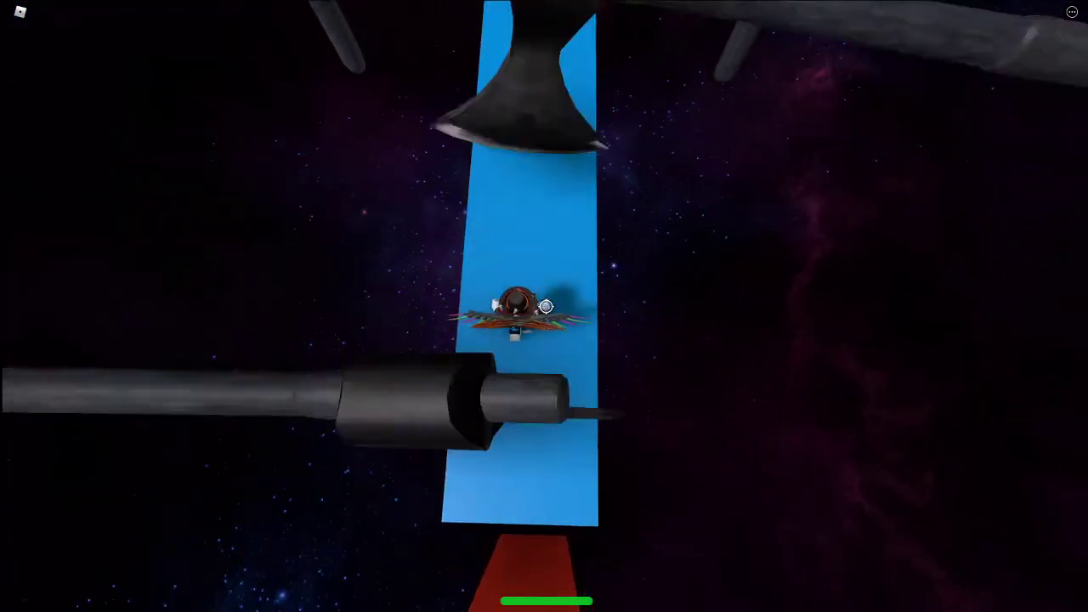
scroll(down, 3)
key(w)
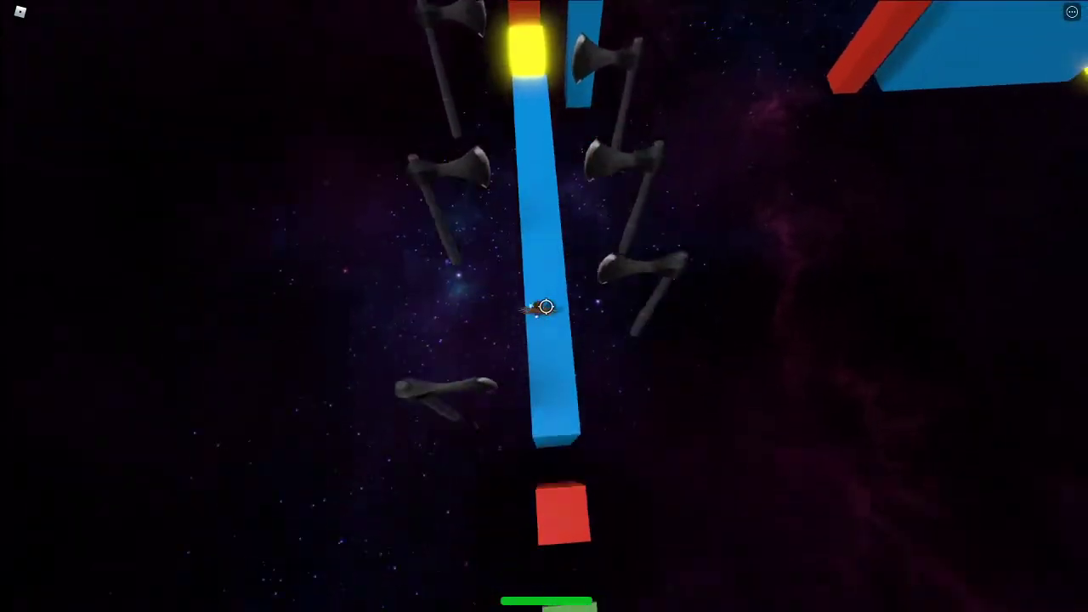
scroll(up, 3)
scroll(down, 3)
key(w)
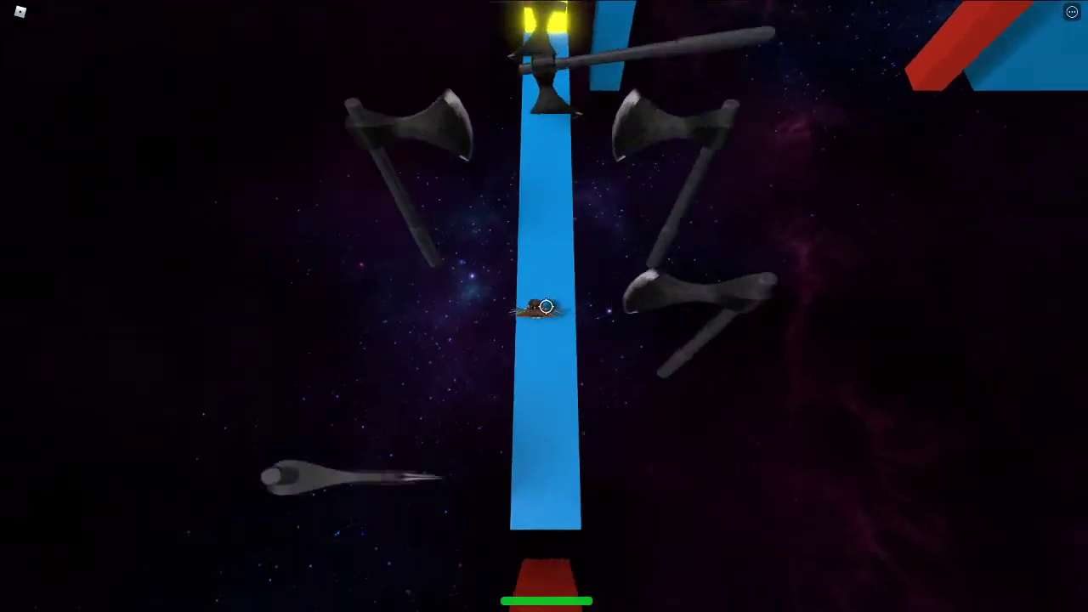
scroll(up, 3)
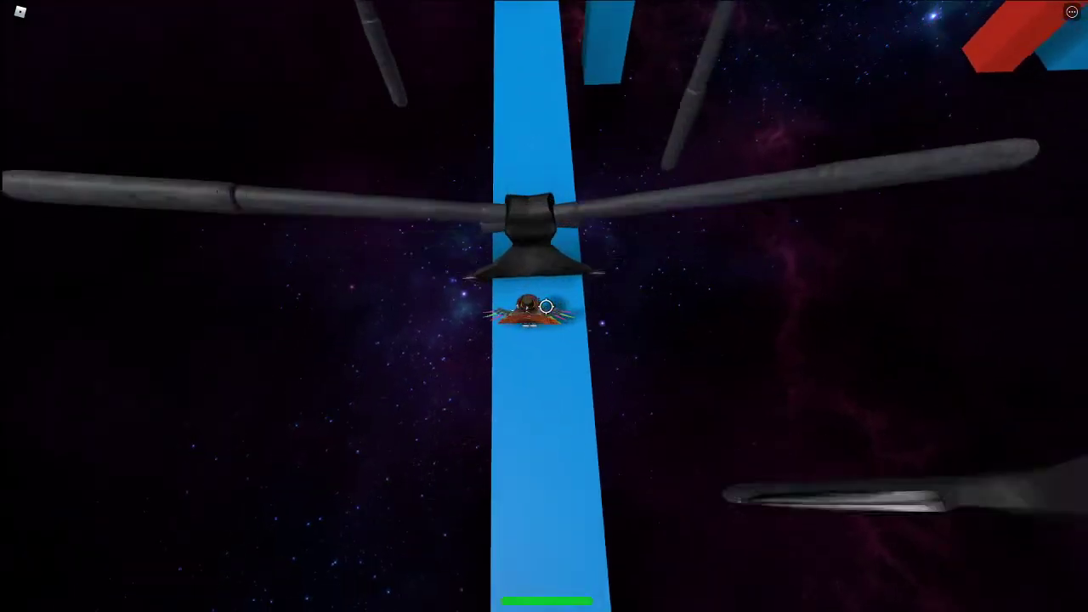
key(w)
scroll(down, 3)
scroll(up, 3)
key(w)
scroll(down, 3)
drag(545, 306, 612, 168)
scroll(up, 3)
scroll(up, 3)
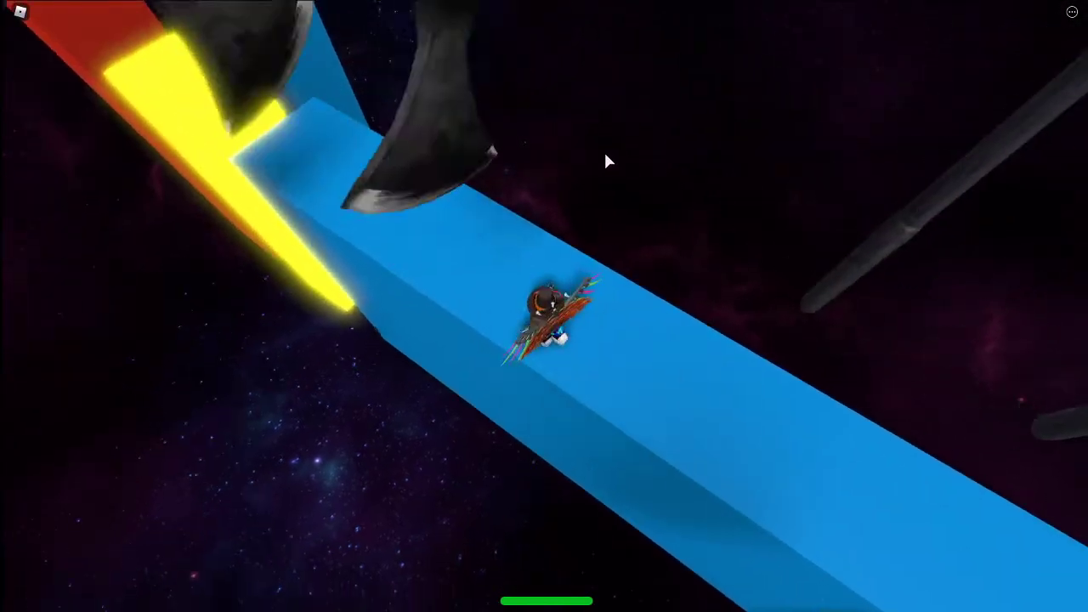
Jump from the beam's end onto the yellow checkpoint pillar, then fall attempting the next jump.
key(w)
scroll(down, 3)
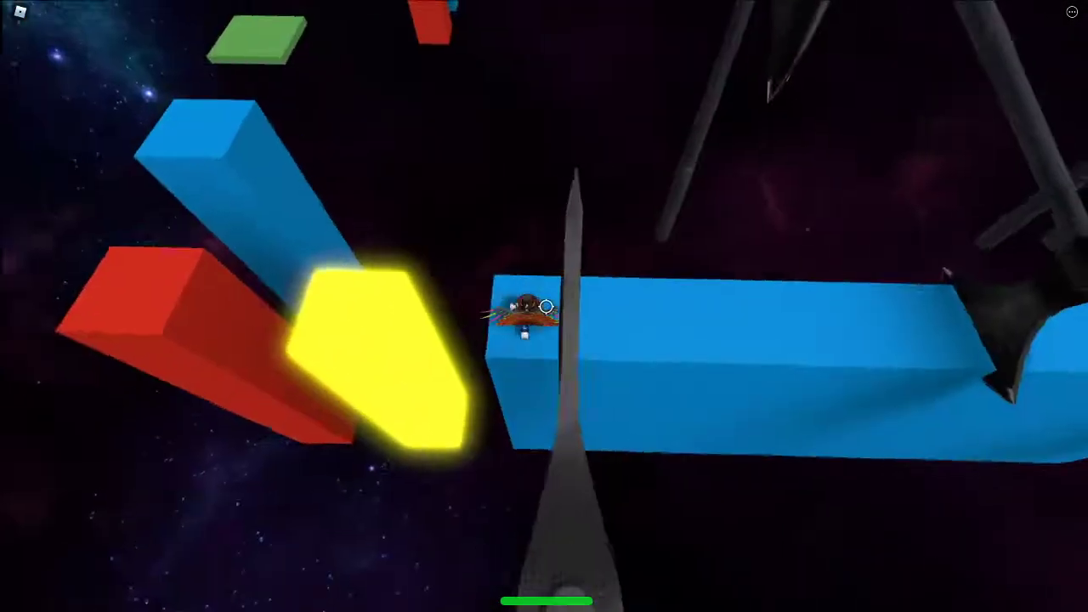
key(w)
key(space)
key(w)
key(shift)
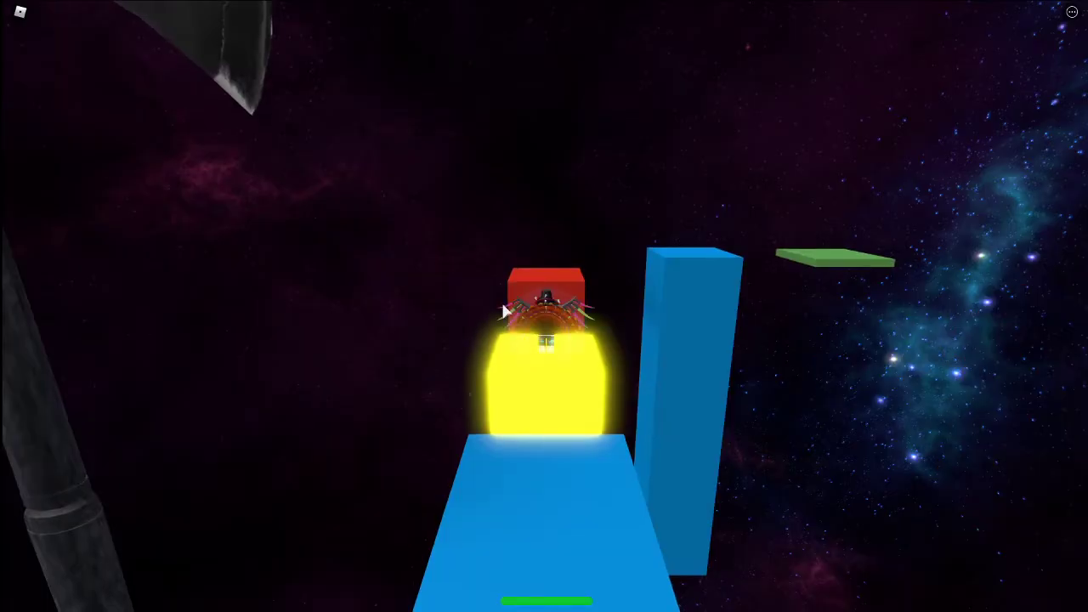
Jump from the yellow pillar to the red pillar, then fall on the next jump.
right_click(504, 312)
key(w)
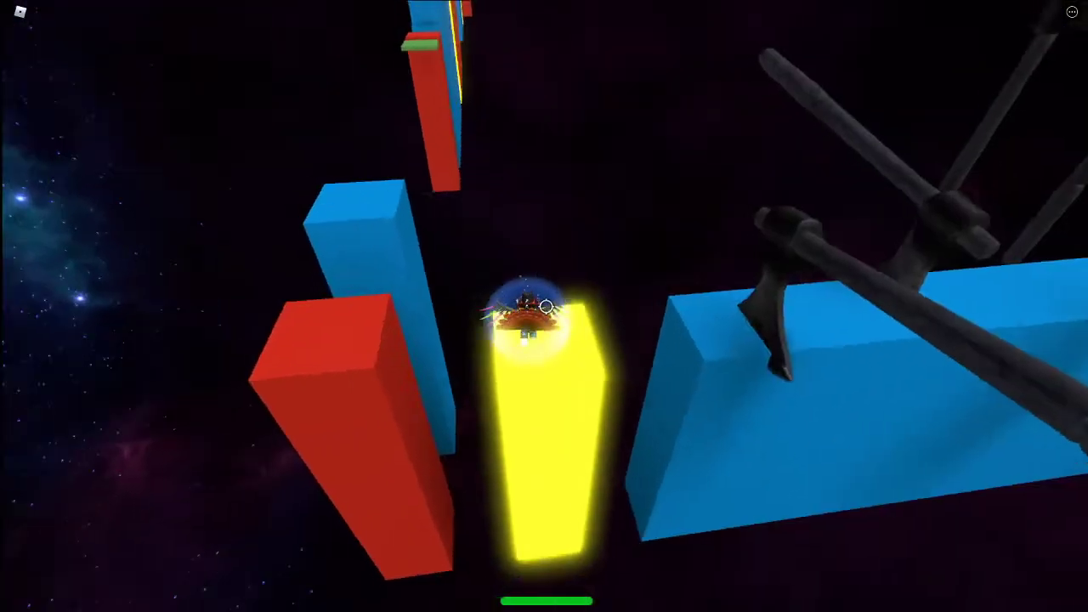
key(space)
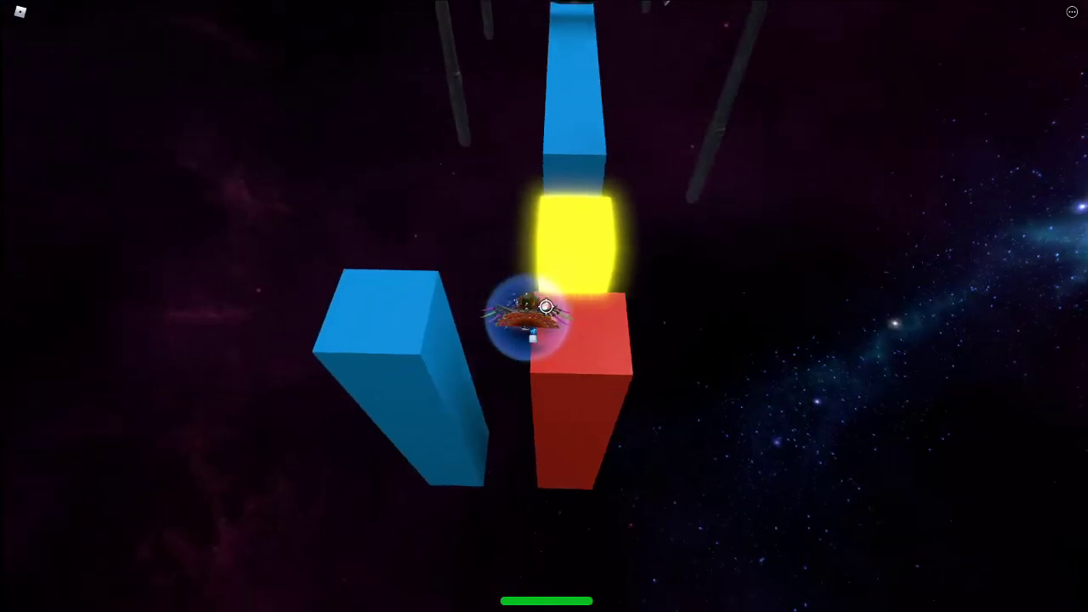
key(w)
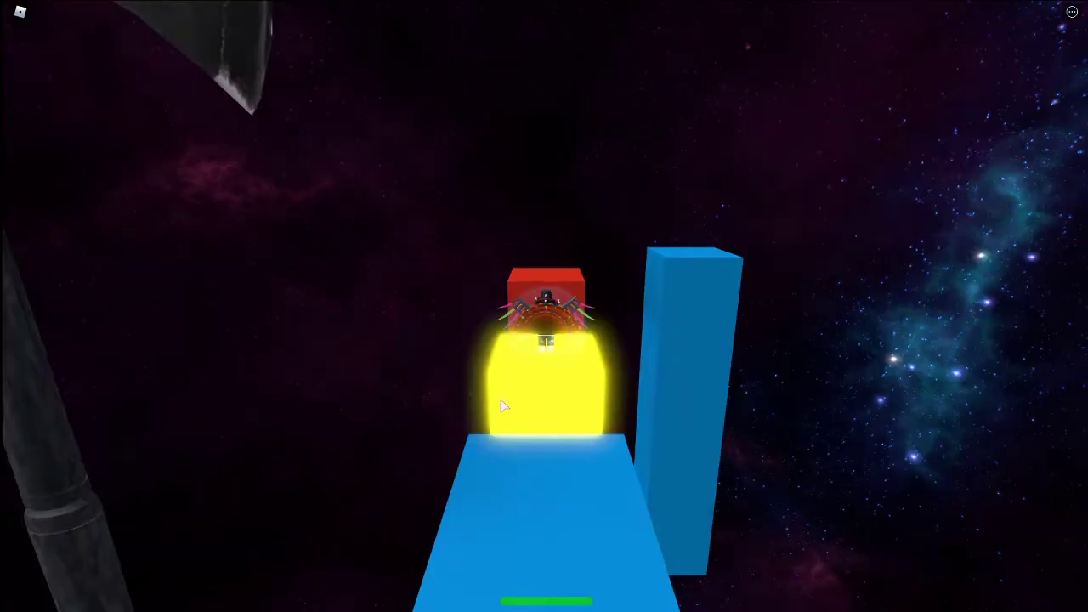
After respawning, hop across the yellow, red, blue and green blocks onto the red pillar.
drag(637, 407, 544, 306)
key(w)
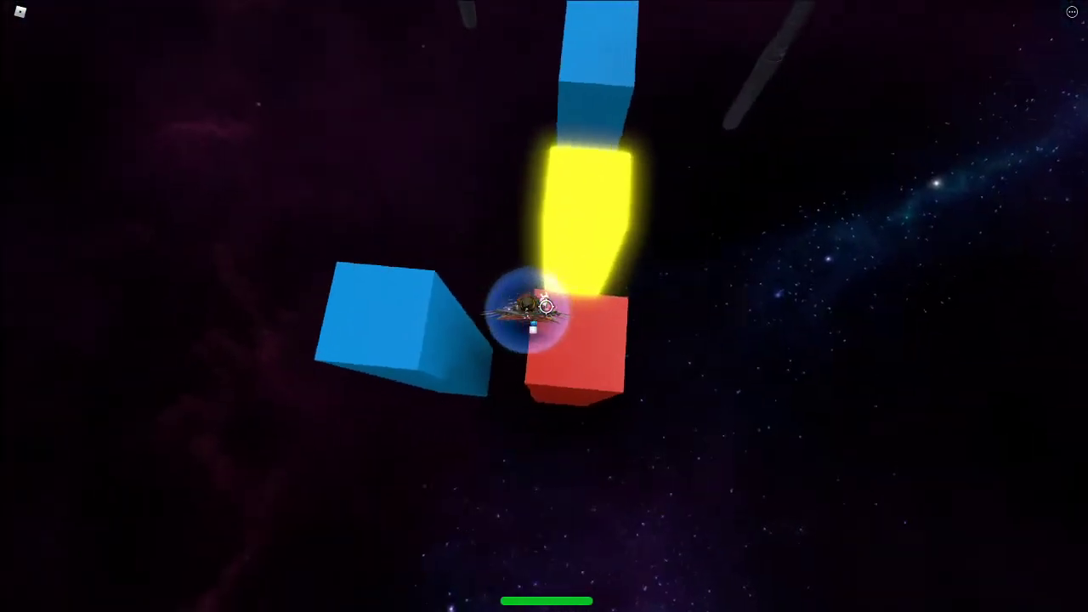
key(w)
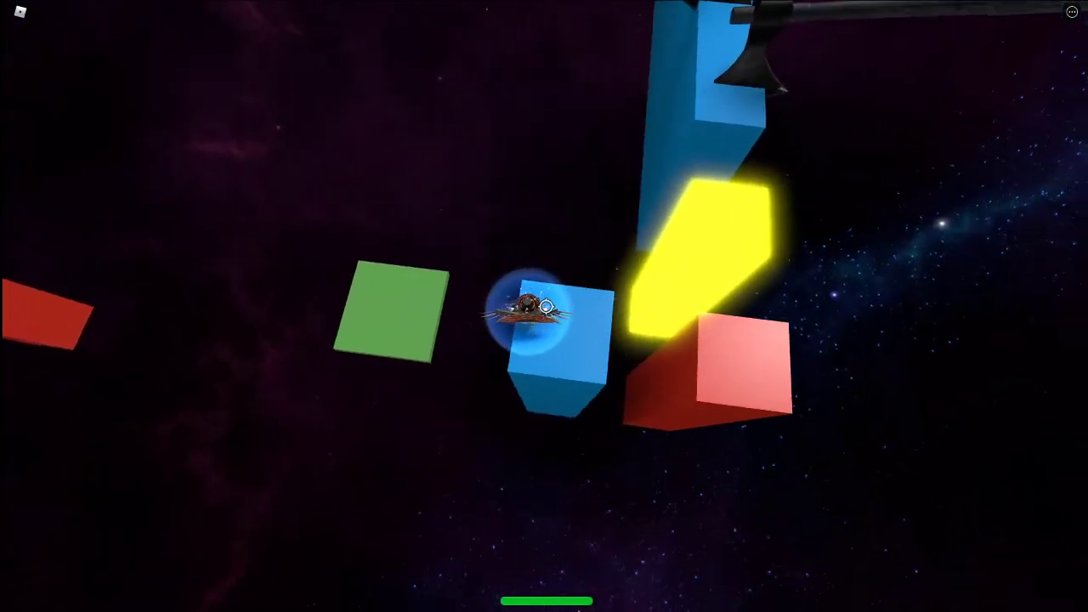
key(w)
drag(544, 306, 546, 306)
scroll(down, 3)
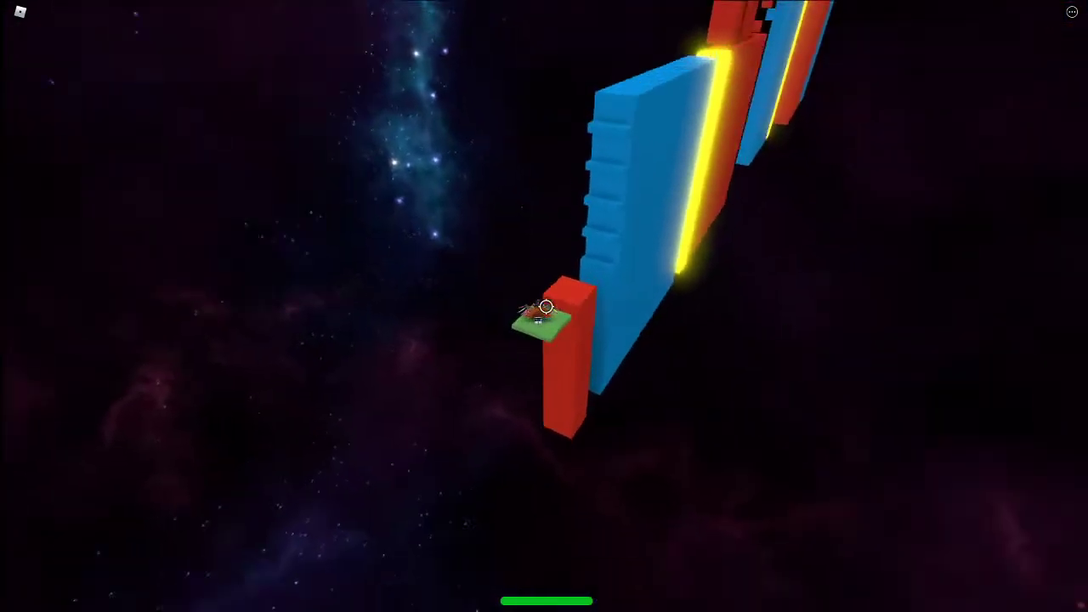
key(w)
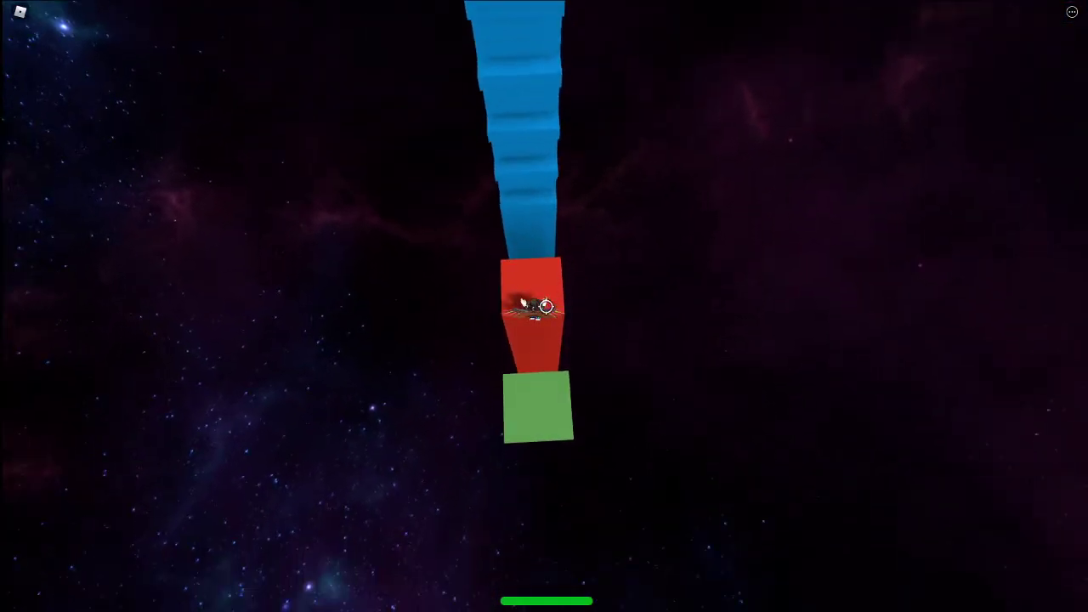
Jump toward the red pillar, then from the red block onto the green block.
drag(546, 307, 546, 306)
key(w)
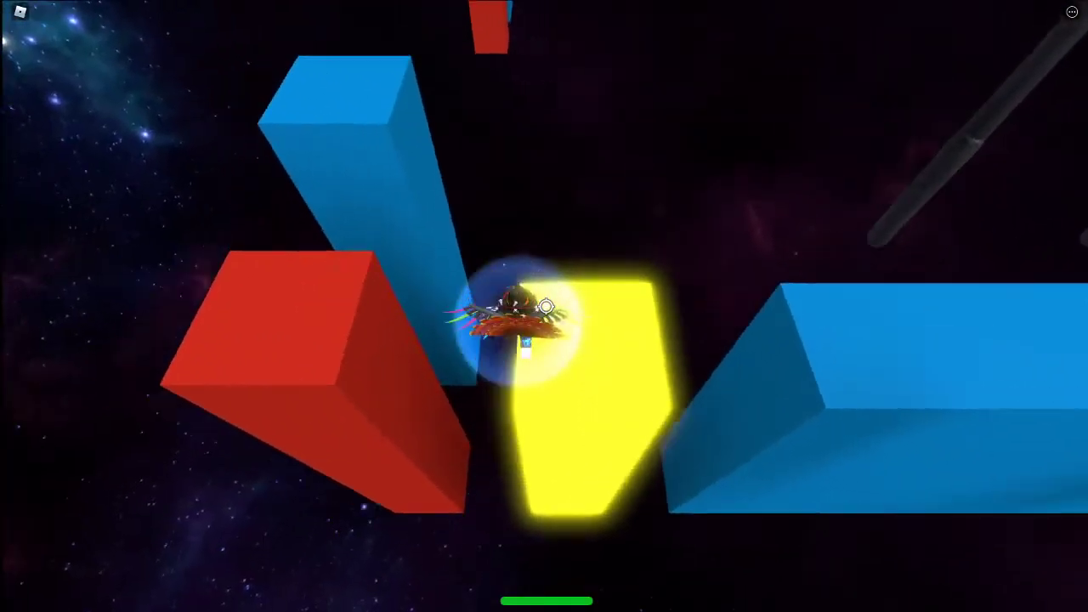
drag(546, 304, 546, 304)
key(w)
Hop from the green block to the red block and onto the blue stairs.
drag(547, 305, 547, 304)
key(w)
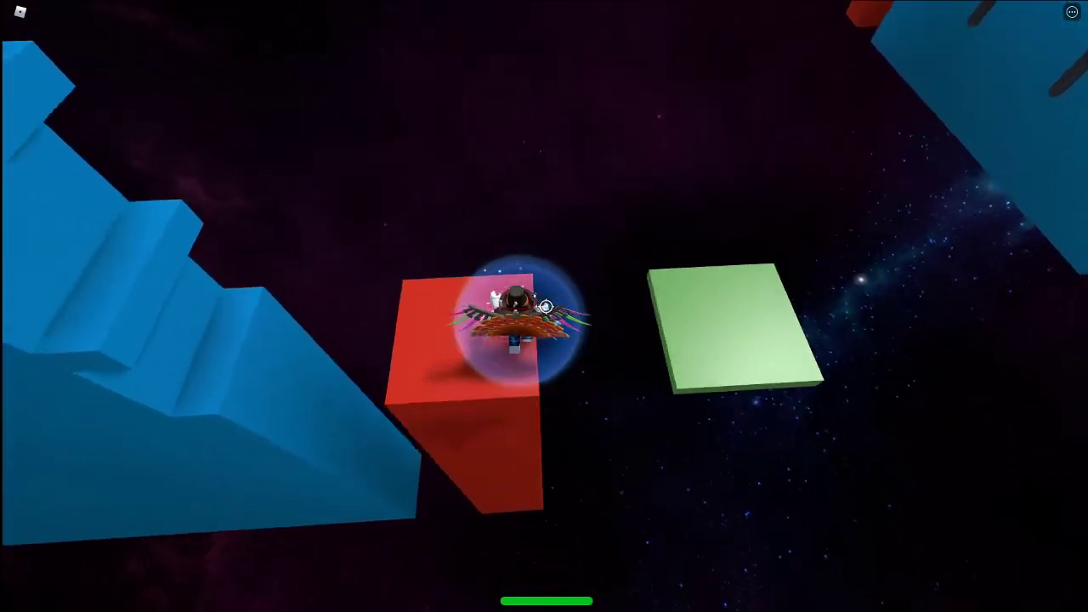
drag(547, 305, 546, 305)
key(w)
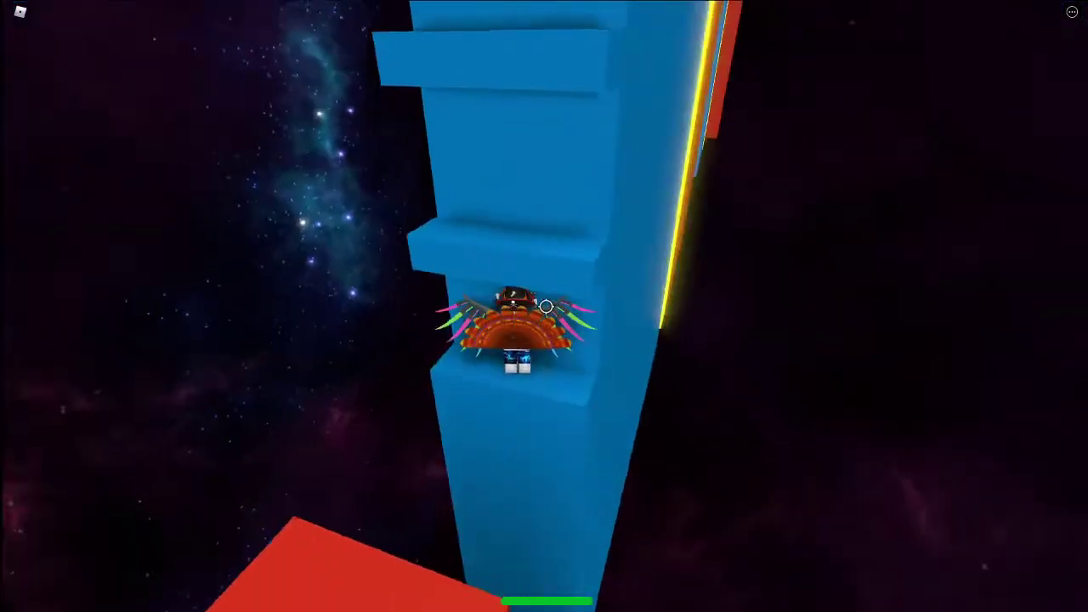
Climb higher up the blue staircase.
key(w)
key(w)
drag(546, 306, 547, 307)
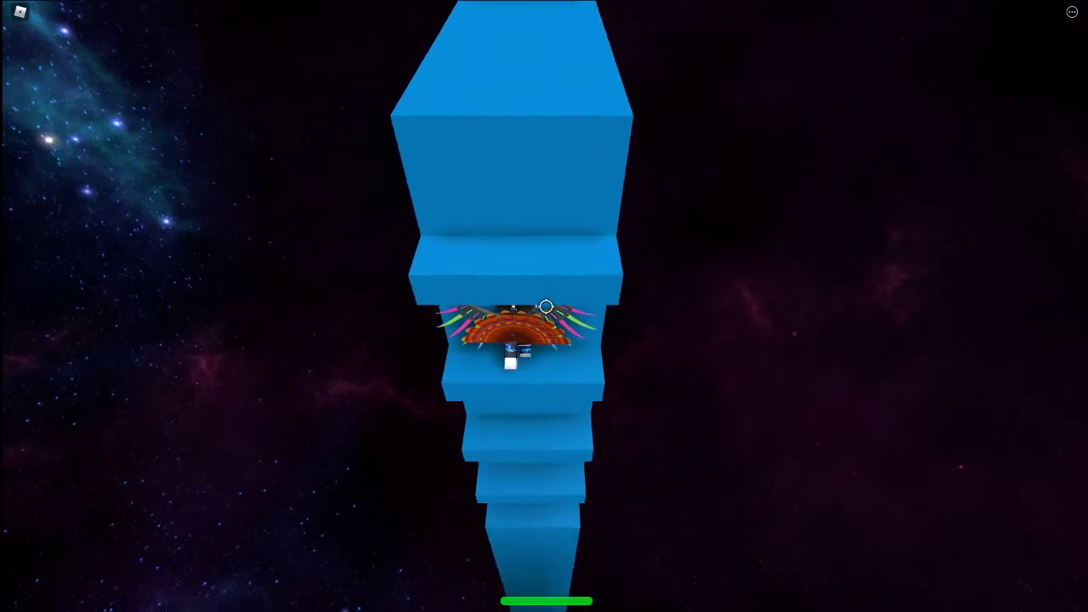
drag(547, 306, 546, 306)
scroll(down, 3)
scroll(up, 3)
Run along the blue platform, over the yellow block, and along the red wall.
key(w)
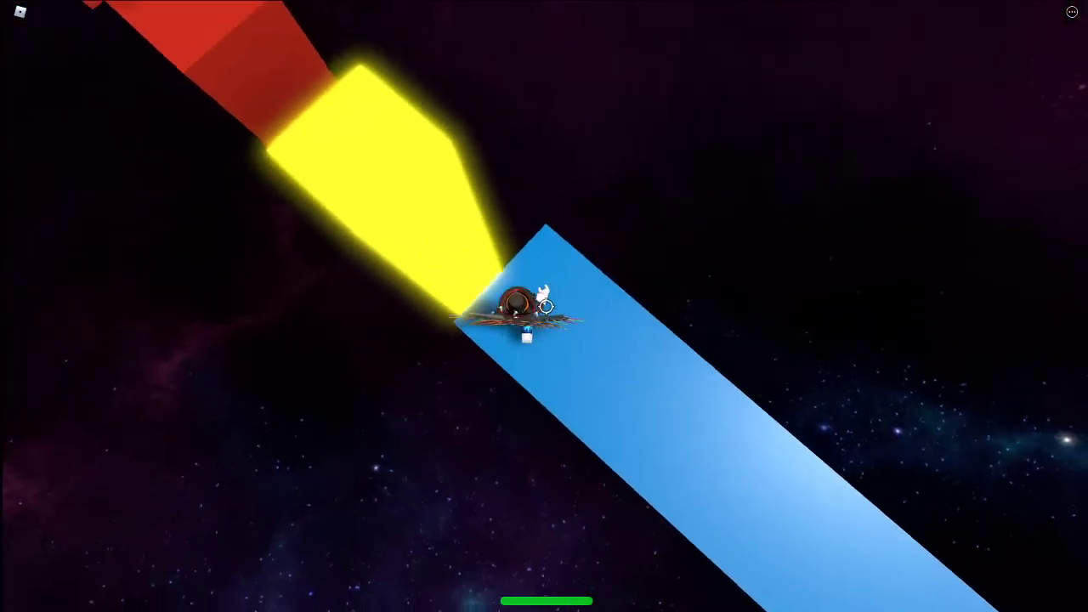
key(w)
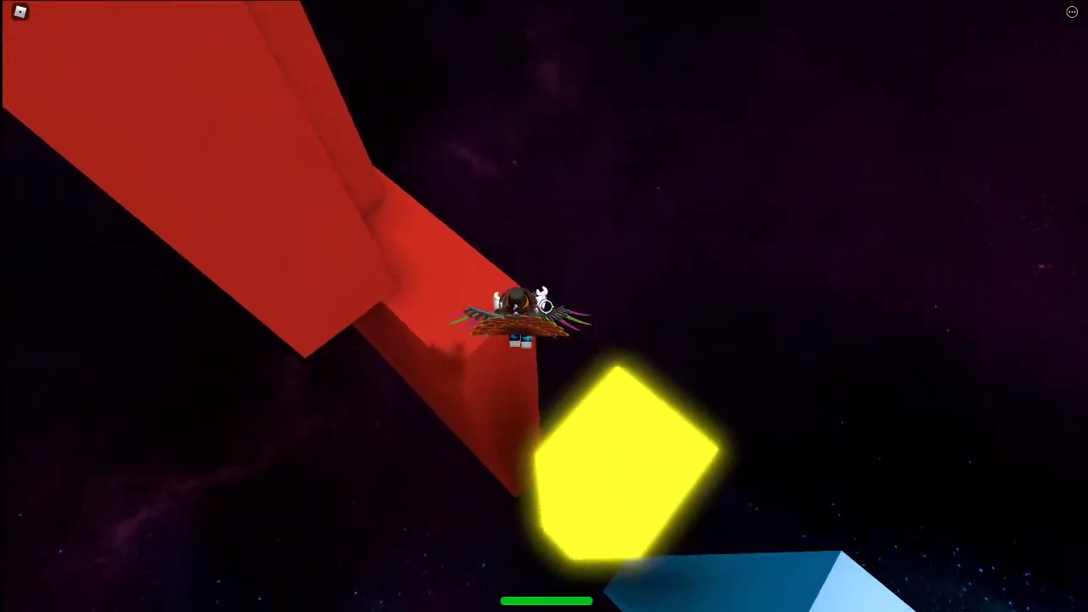
drag(547, 306, 547, 306)
scroll(down, 3)
scroll(up, 3)
key(w)
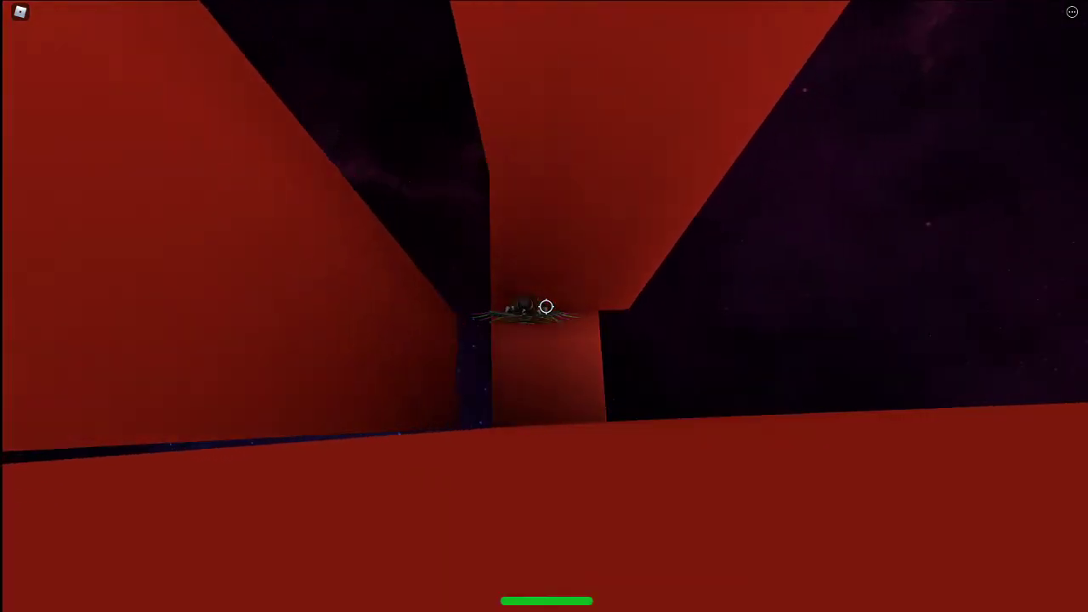
drag(546, 307, 564, 249)
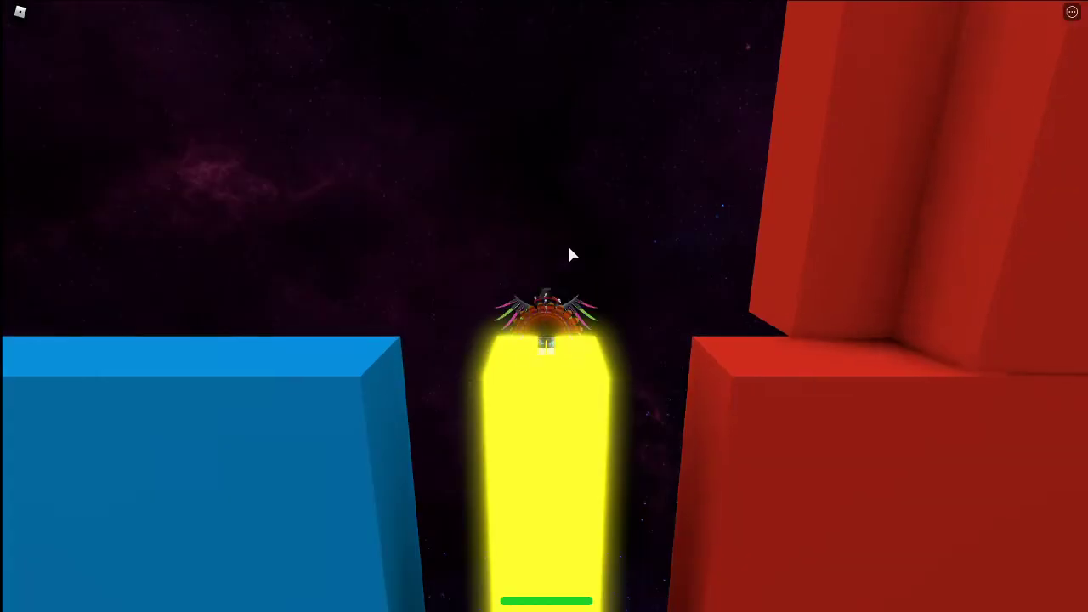
With Shift Lock on, run off the yellow block through the red corridor.
key(shift)
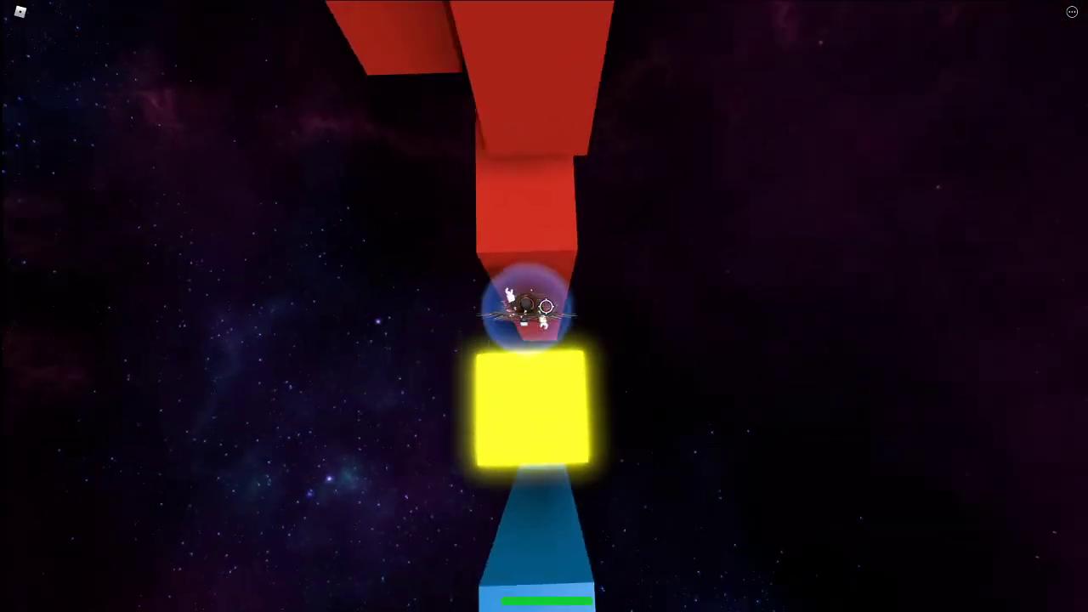
key(w)
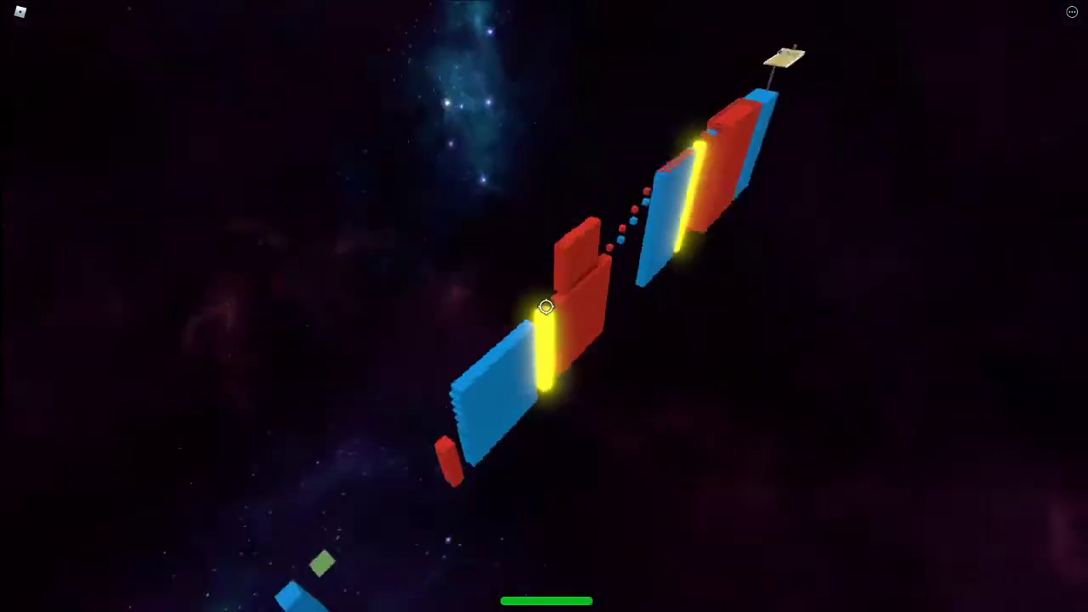
key(w)
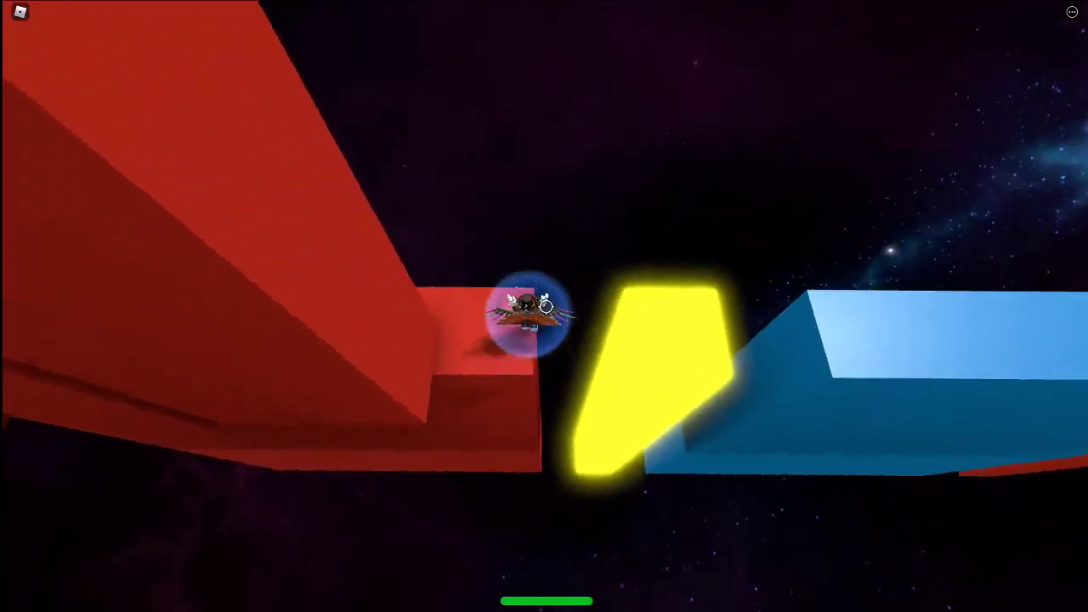
key(w)
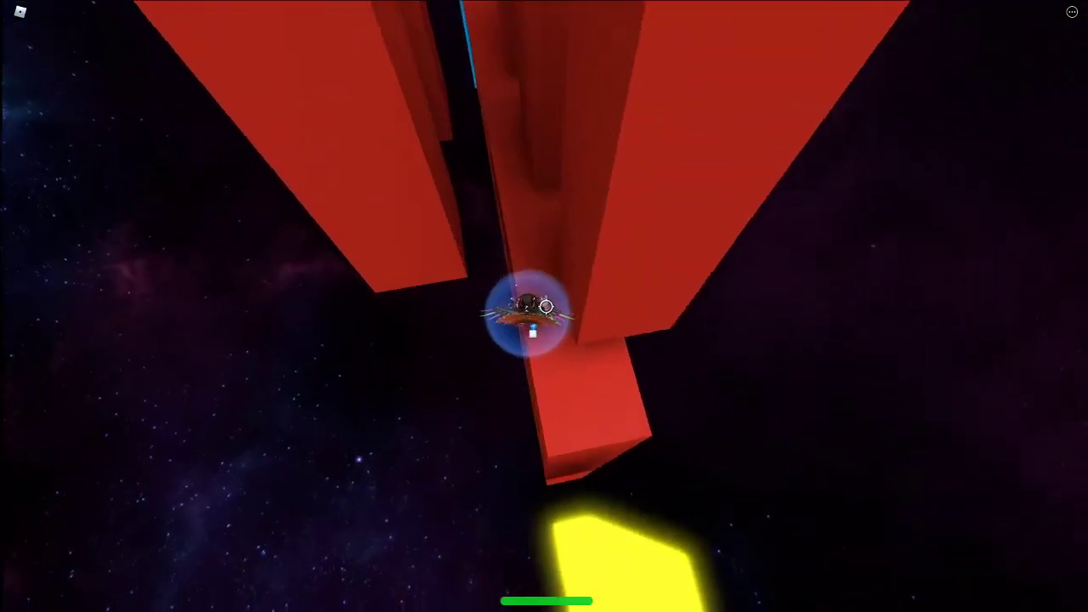
key(w)
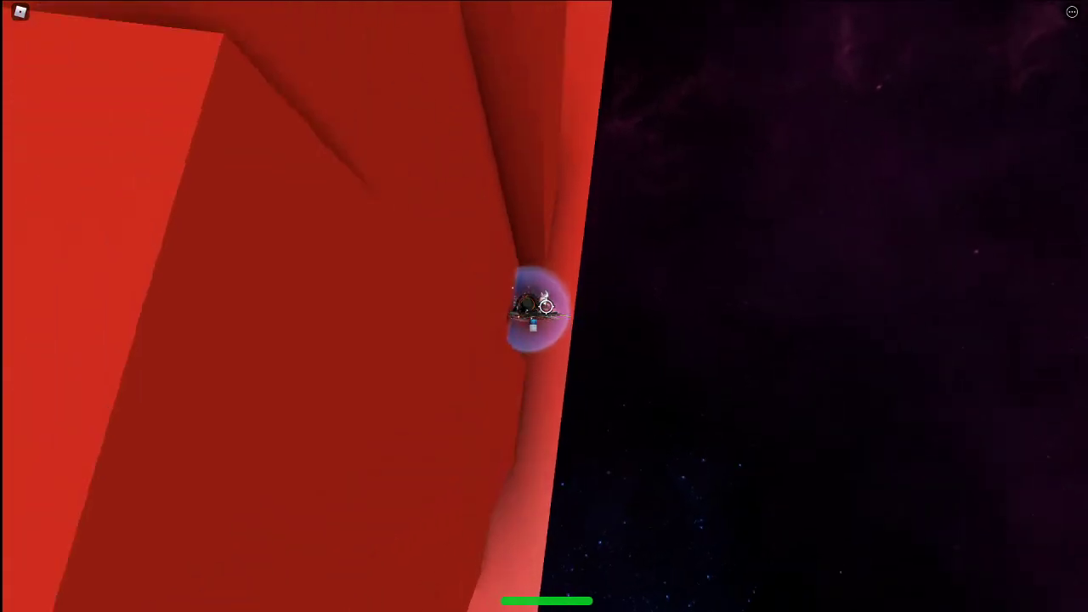
key(w)
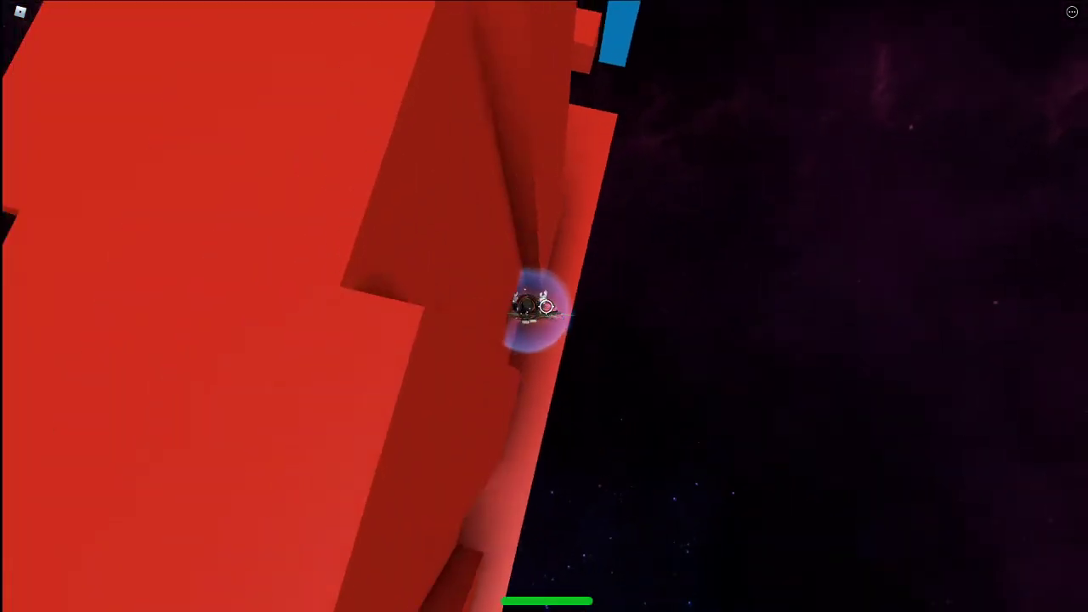
Climb atop the red pillar and hop along the floating checkered red and blue blocks.
key(w)
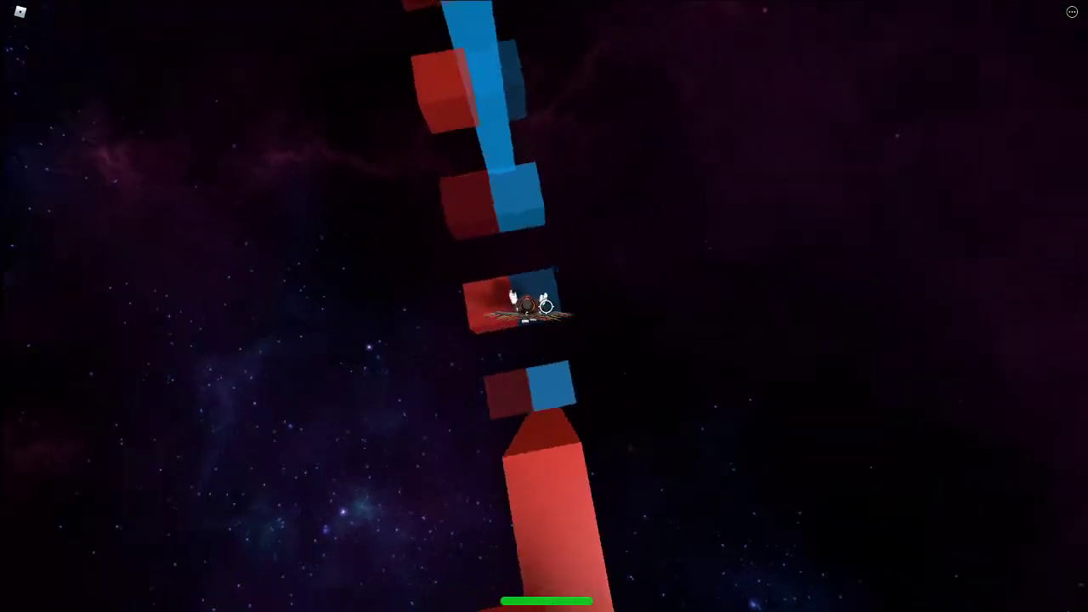
key(w)
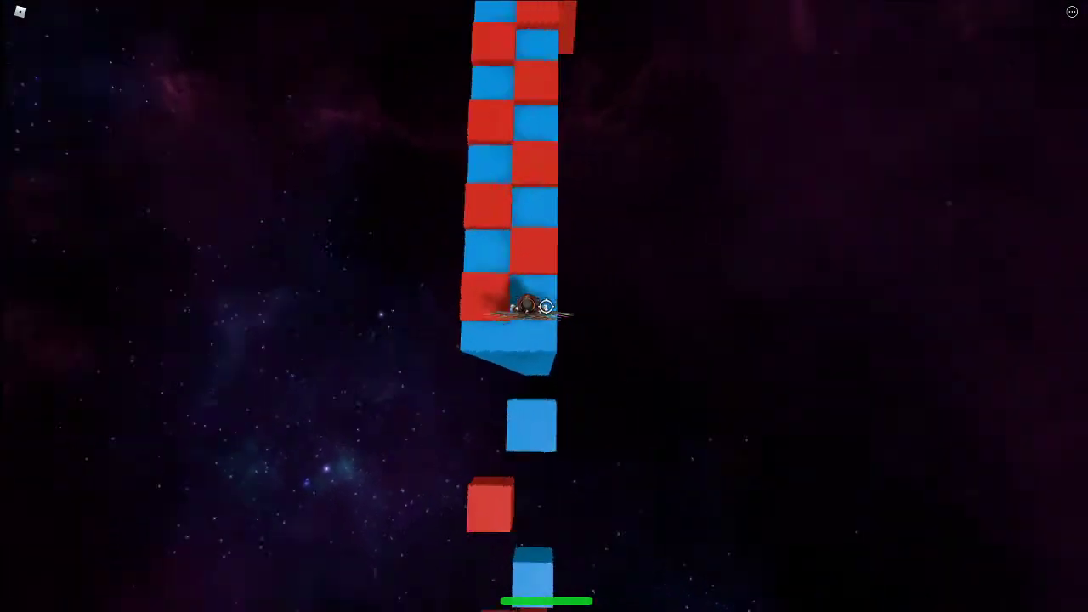
drag(546, 307, 546, 307)
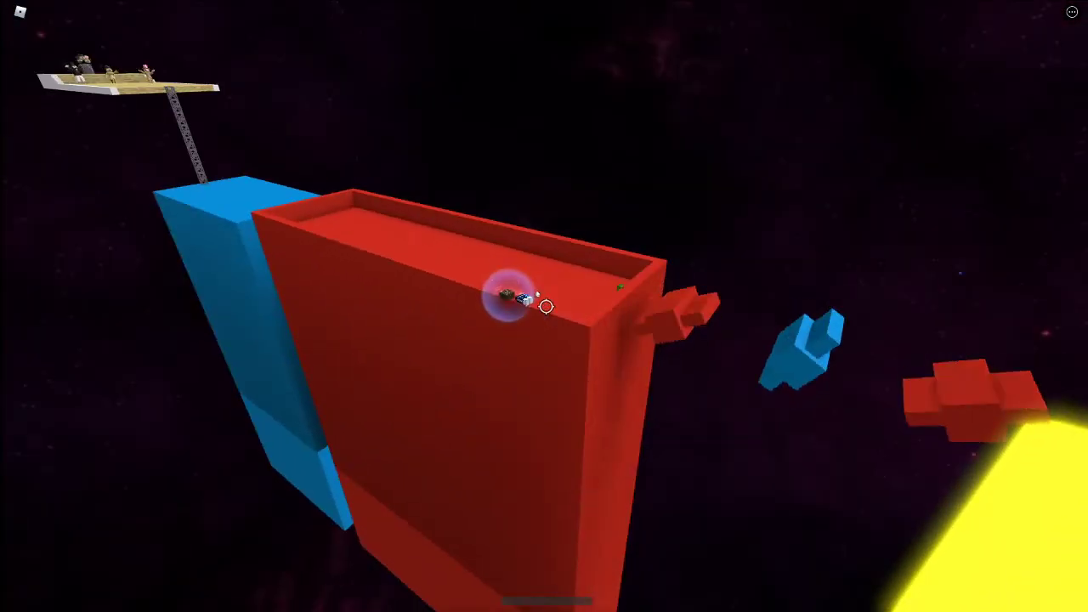
scroll(up, 3)
scroll(down, 3)
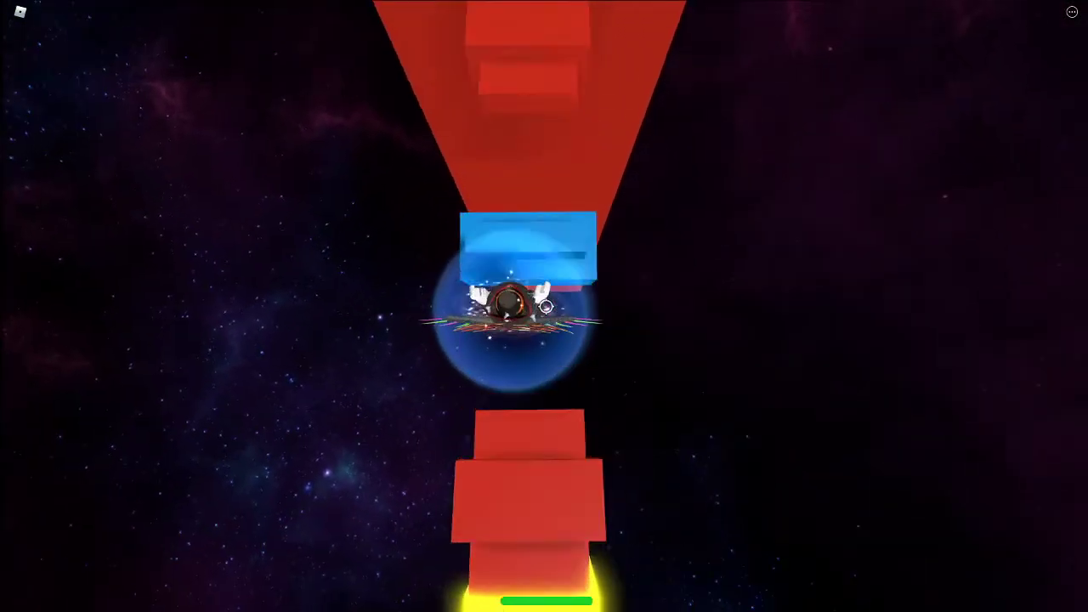
scroll(down, 3)
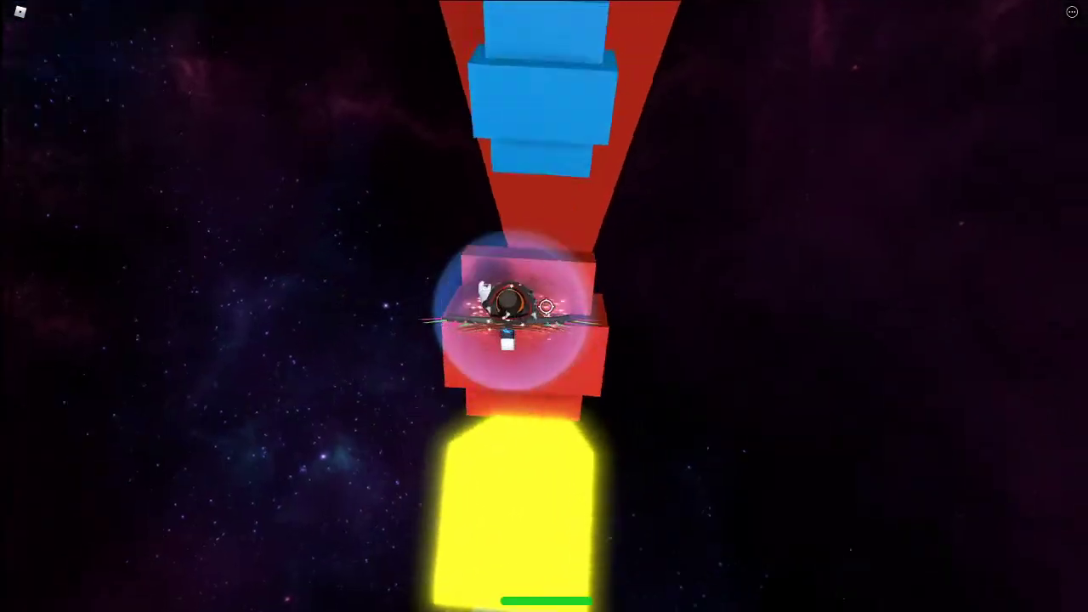
Jump up the stacked block tower onto the wide walled red platform.
key(w)
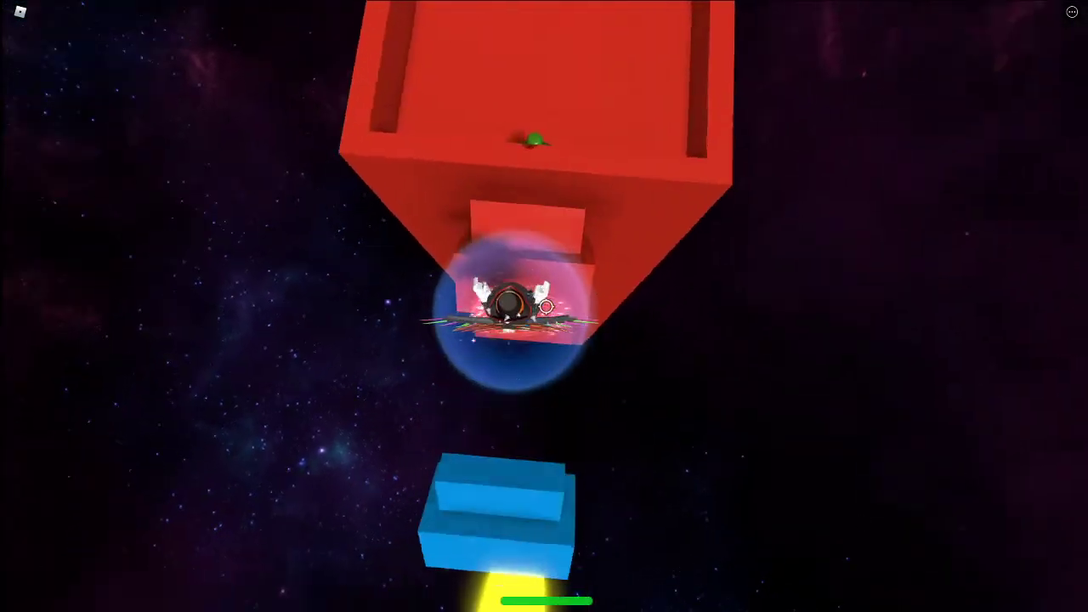
key(w)
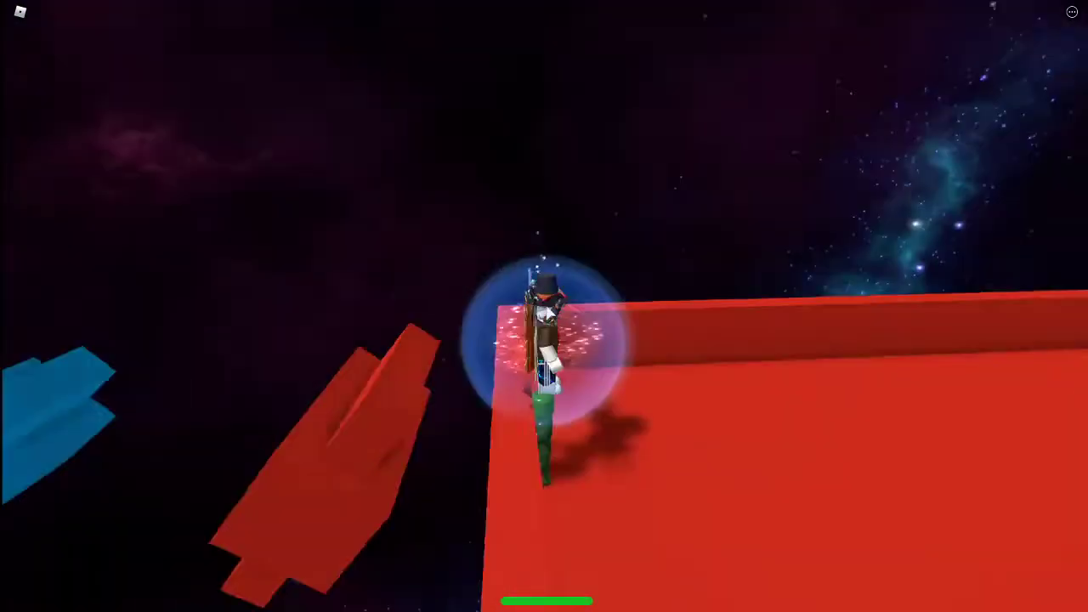
Walk across the walled red platform to its edge by the red steps.
key(w)
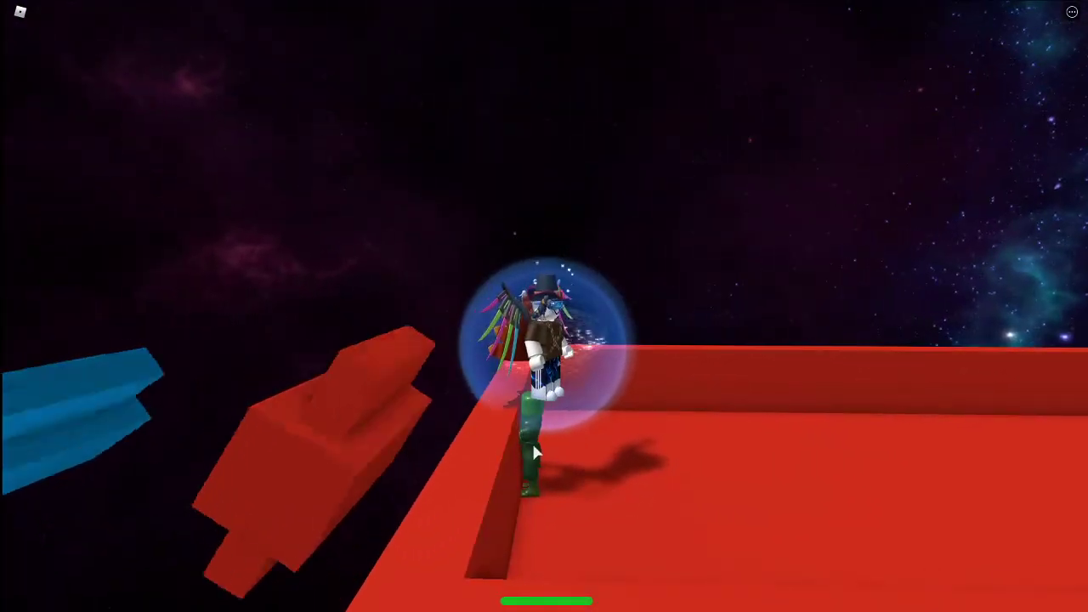
key(w)
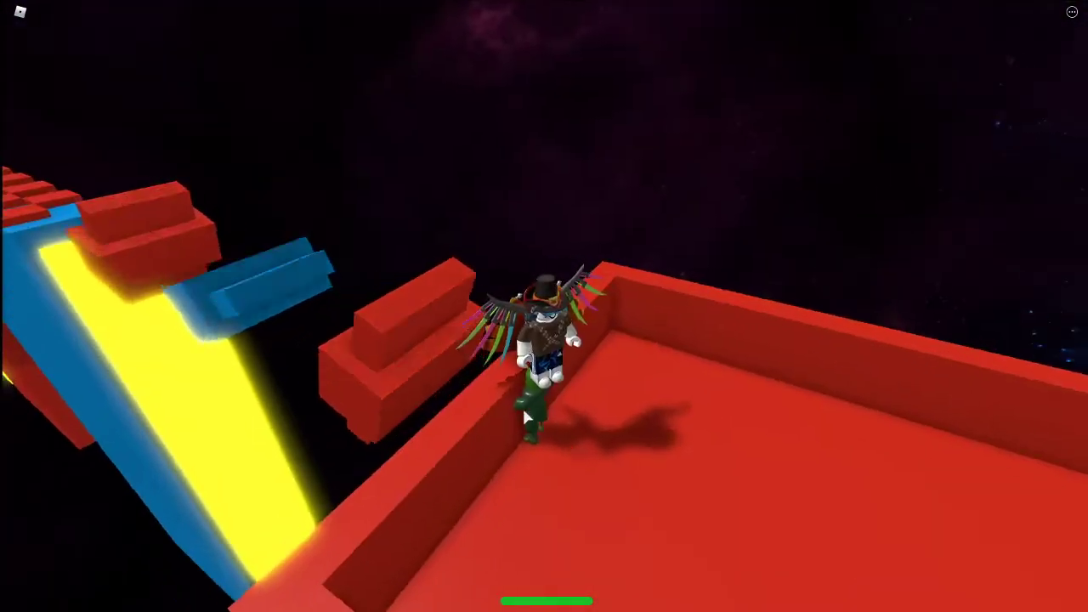
key(w)
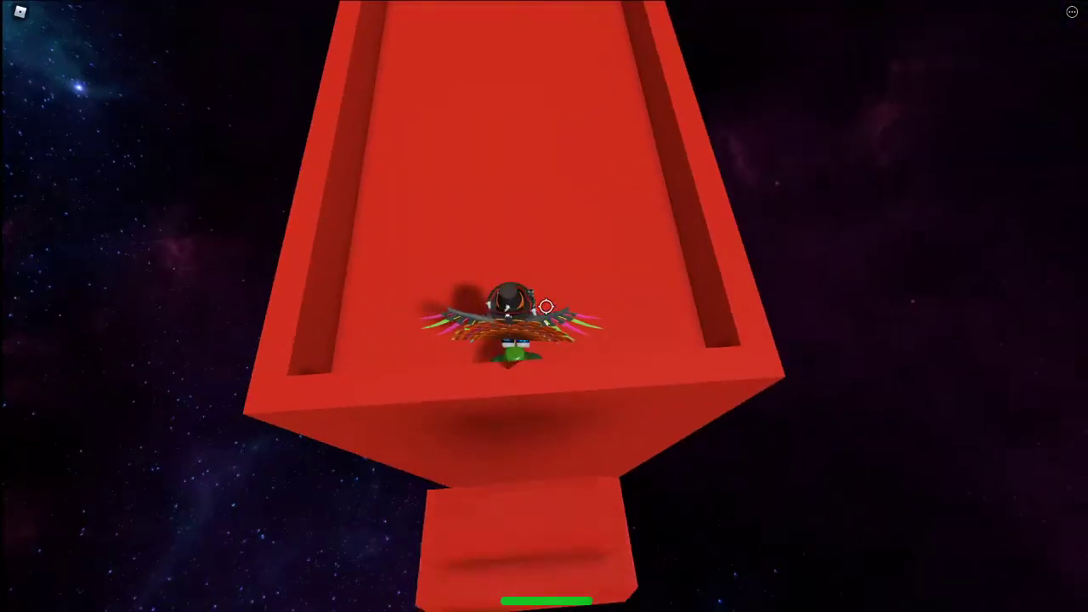
key(w)
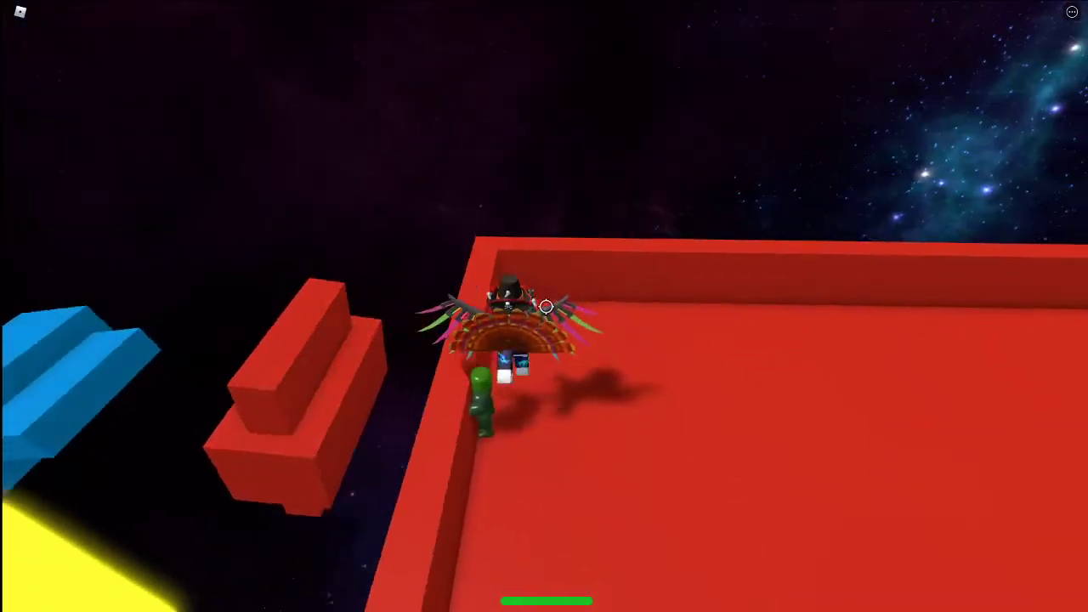
key(w)
Run past the green figure toward the blue block at the platform's end.
drag(547, 306, 547, 306)
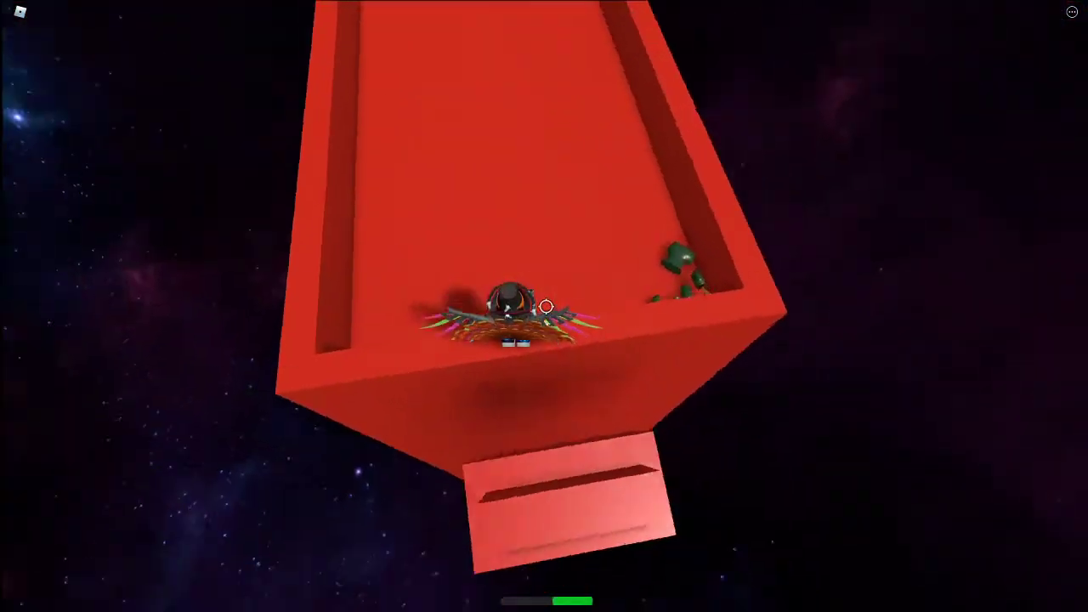
key(w)
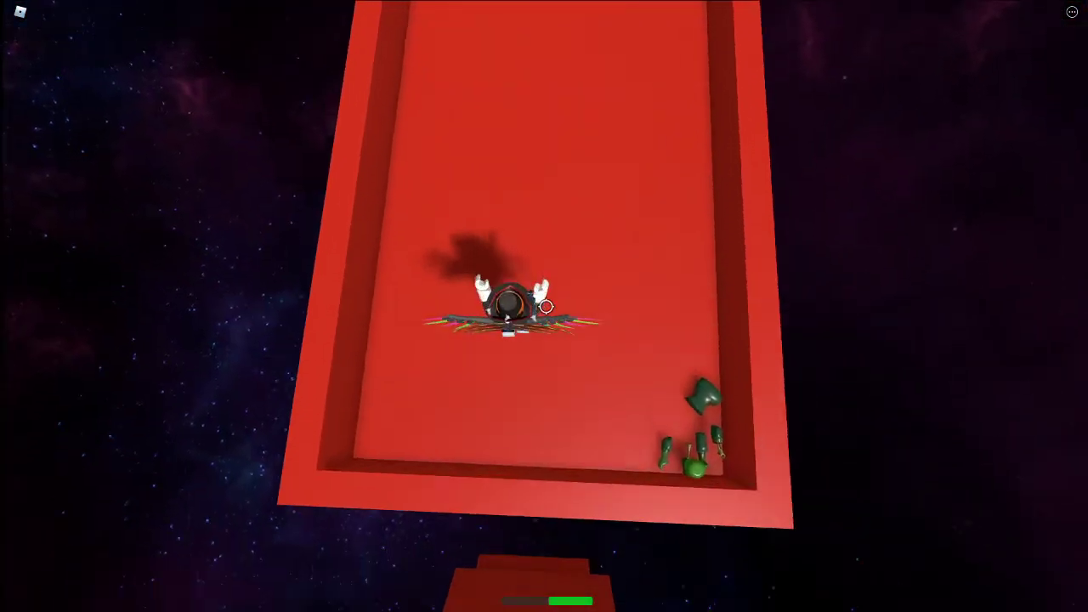
drag(547, 306, 546, 306)
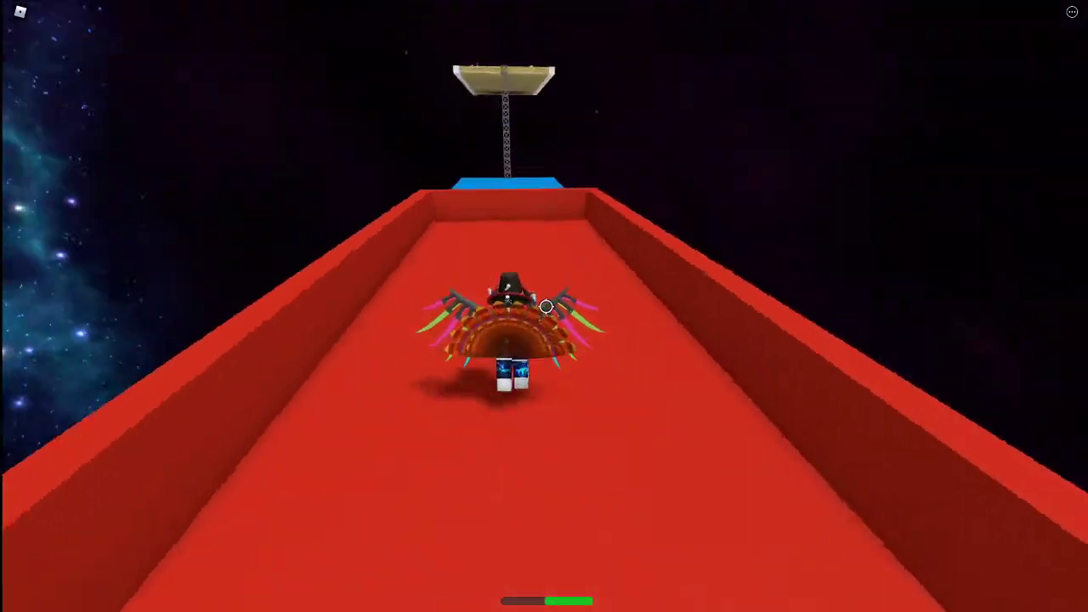
key(w)
key(w)
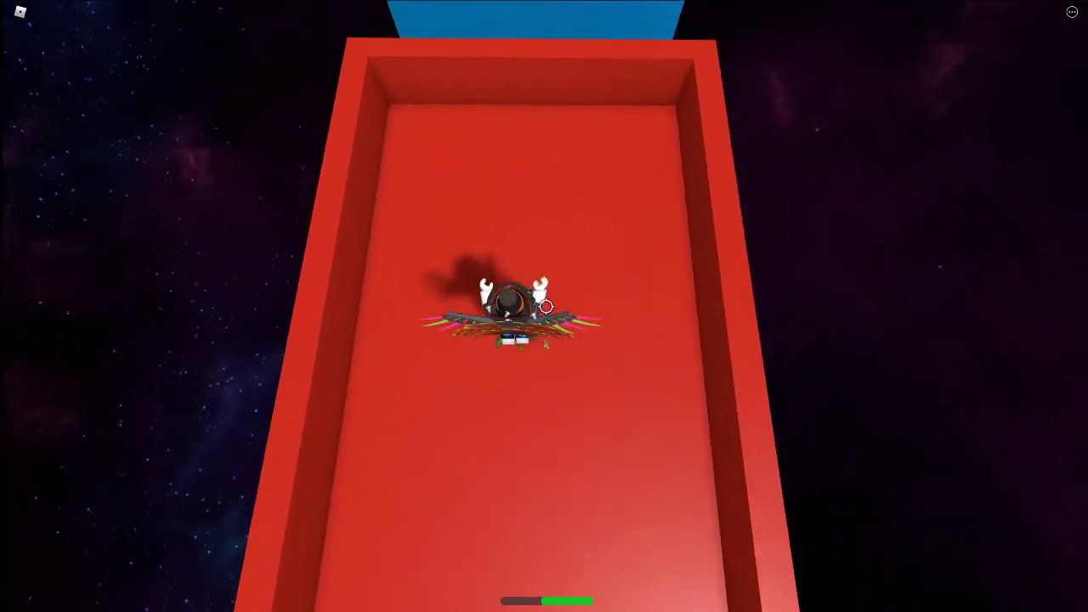
drag(547, 306, 547, 306)
key(w)
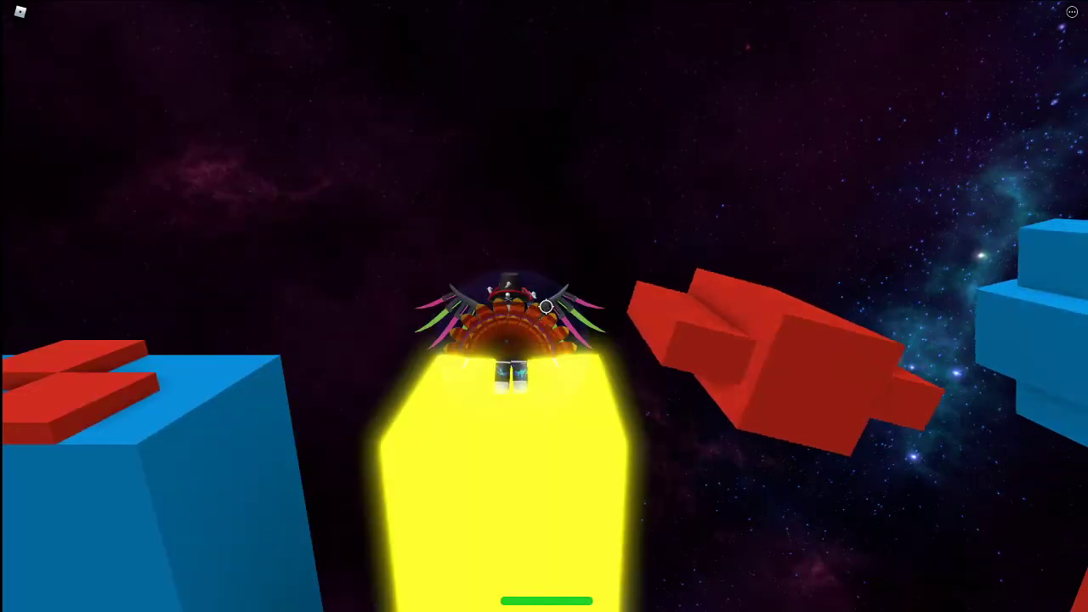
Step off the yellow checkpoint and advance along the red platforms.
drag(547, 306, 547, 306)
key(w)
key(w)
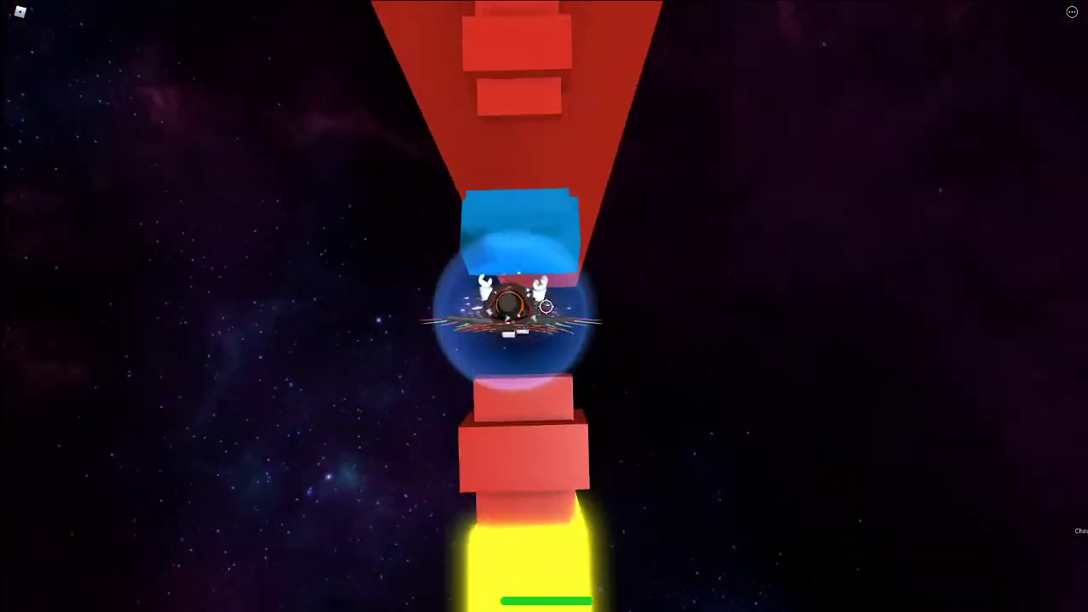
key(w)
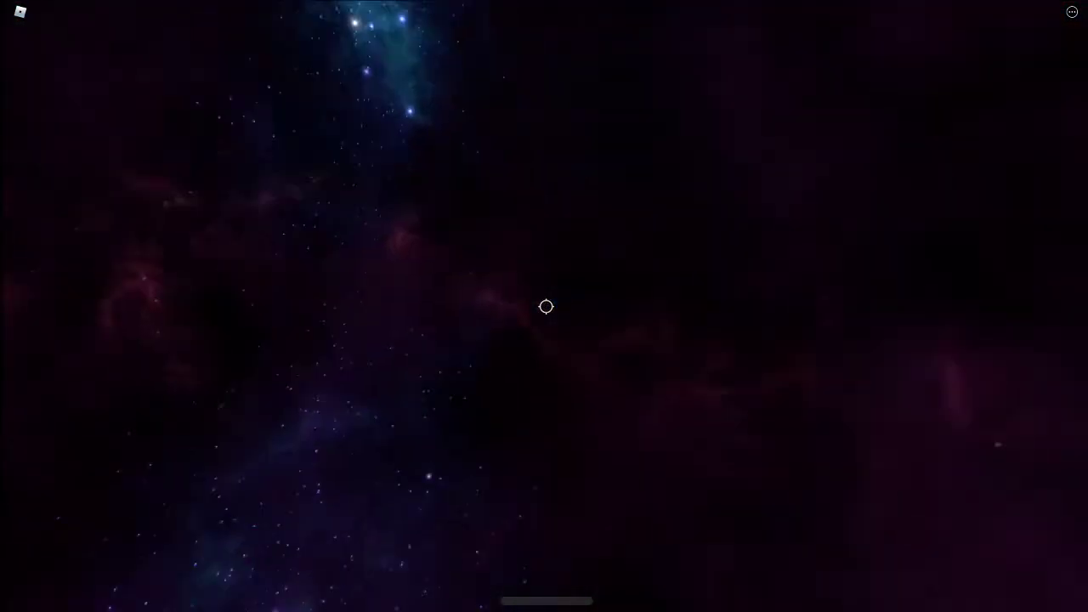
Reorient the camera after the fall and follow the red track from behind.
drag(545, 307, 546, 307)
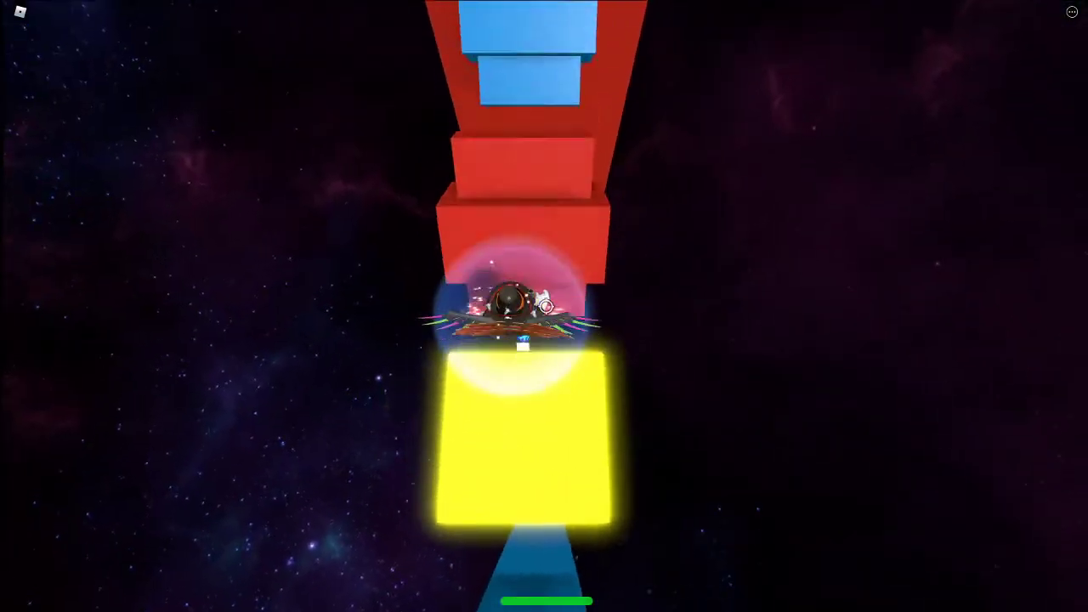
drag(546, 307, 546, 306)
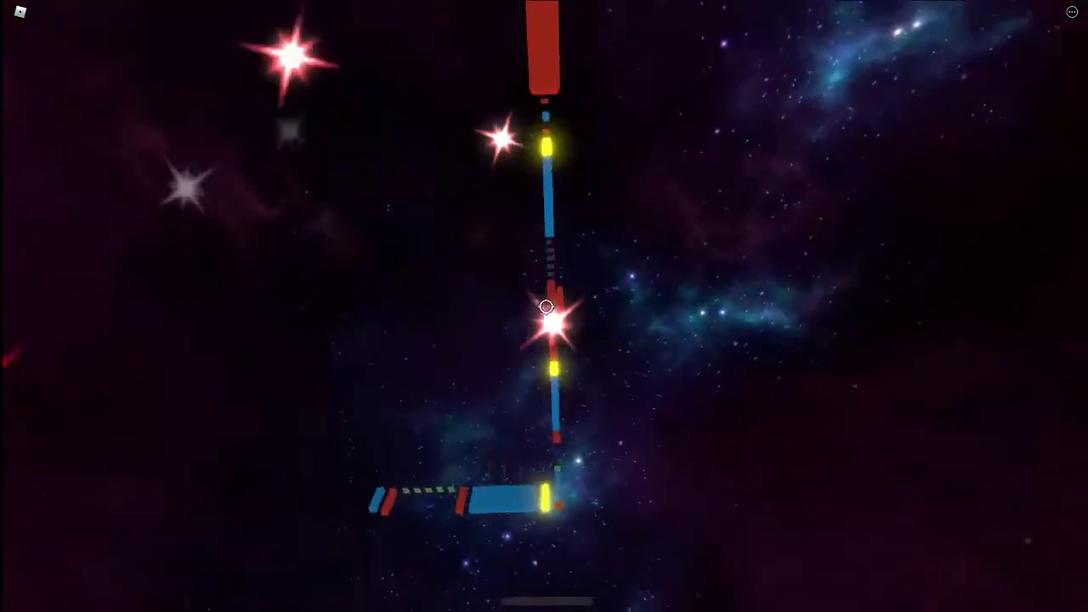
scroll(down, 3)
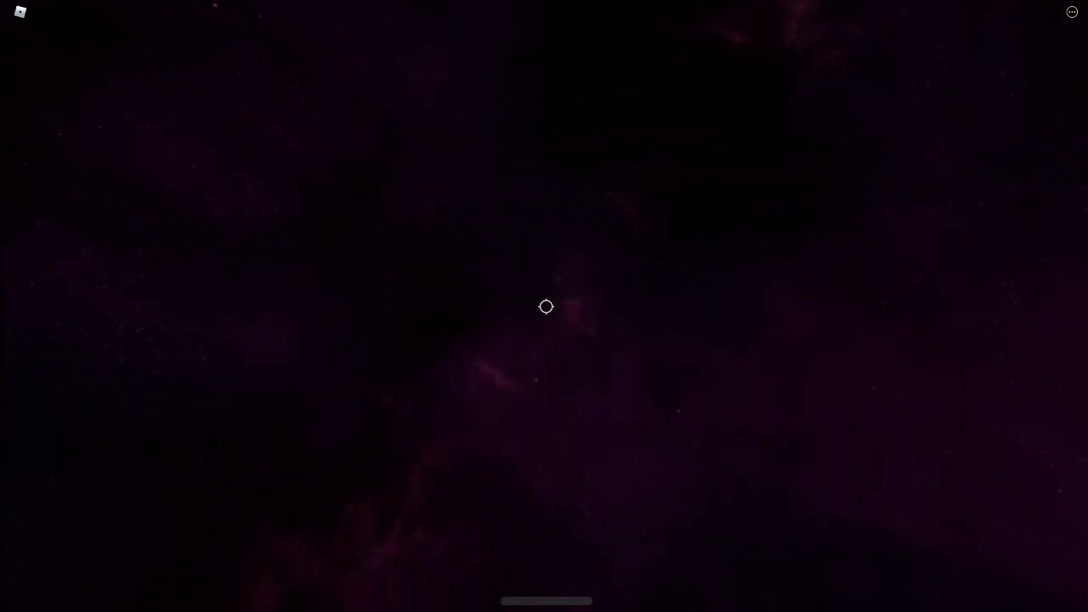
right_click(546, 307)
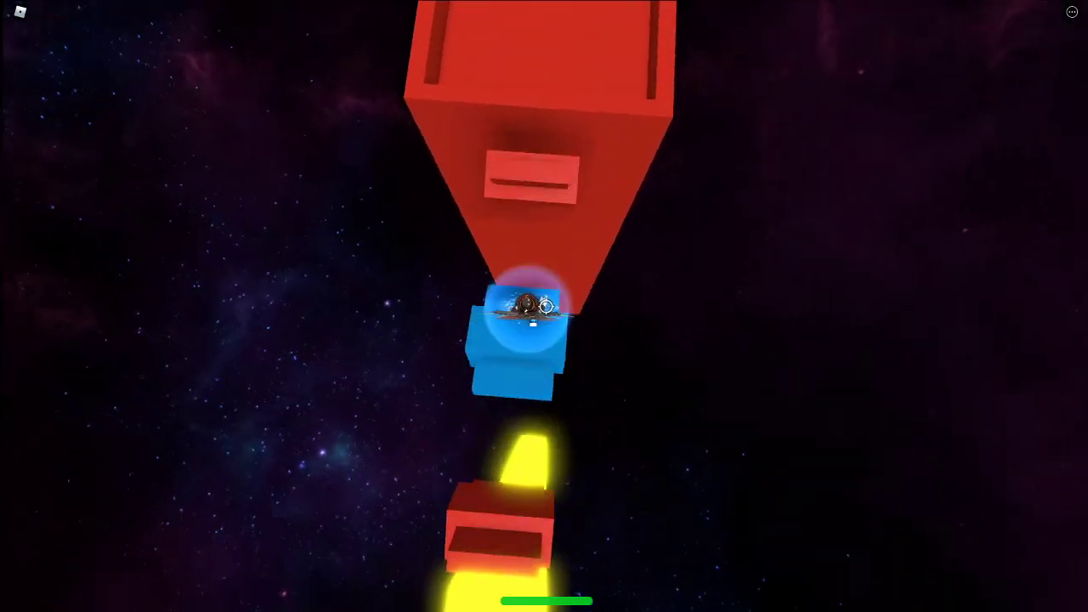
drag(546, 307, 546, 358)
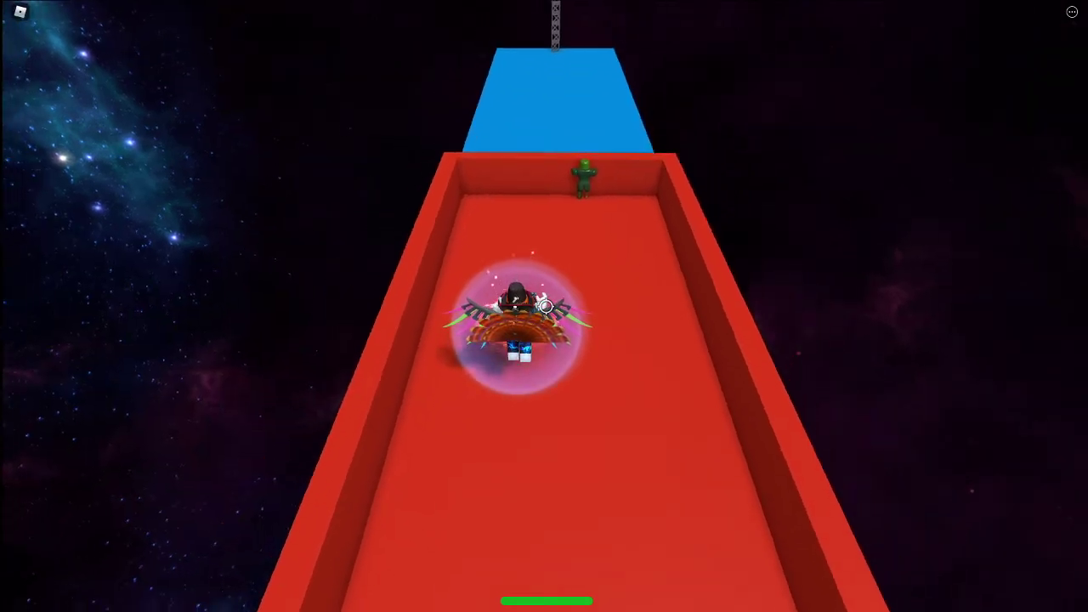
Jump onto the blue block, climb the metal truss, and walk onto the wooden platform.
drag(545, 307, 546, 255)
key(space)
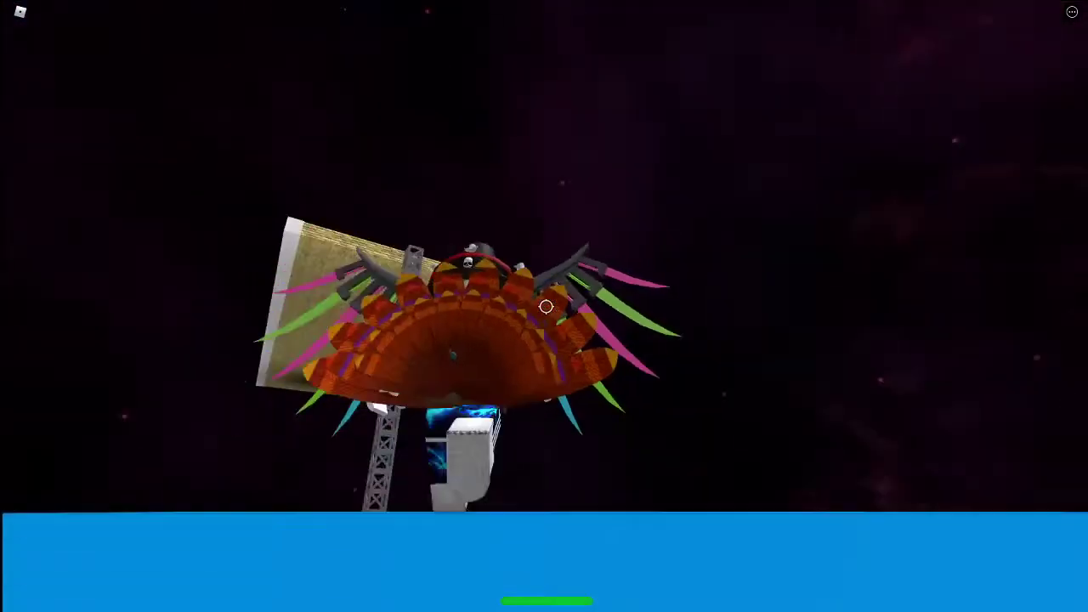
scroll(down, 3)
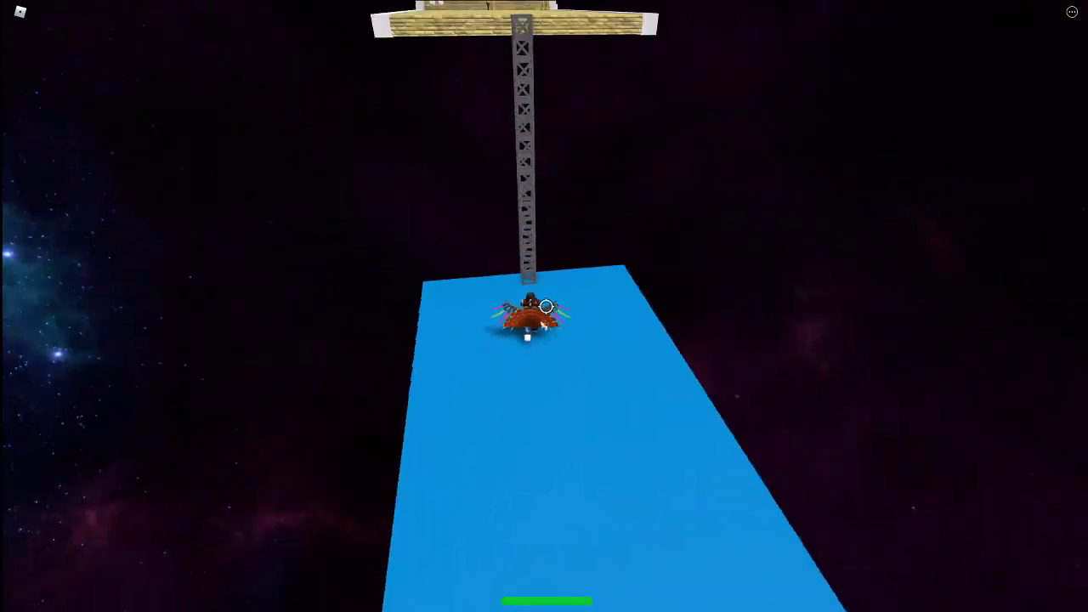
key(space)
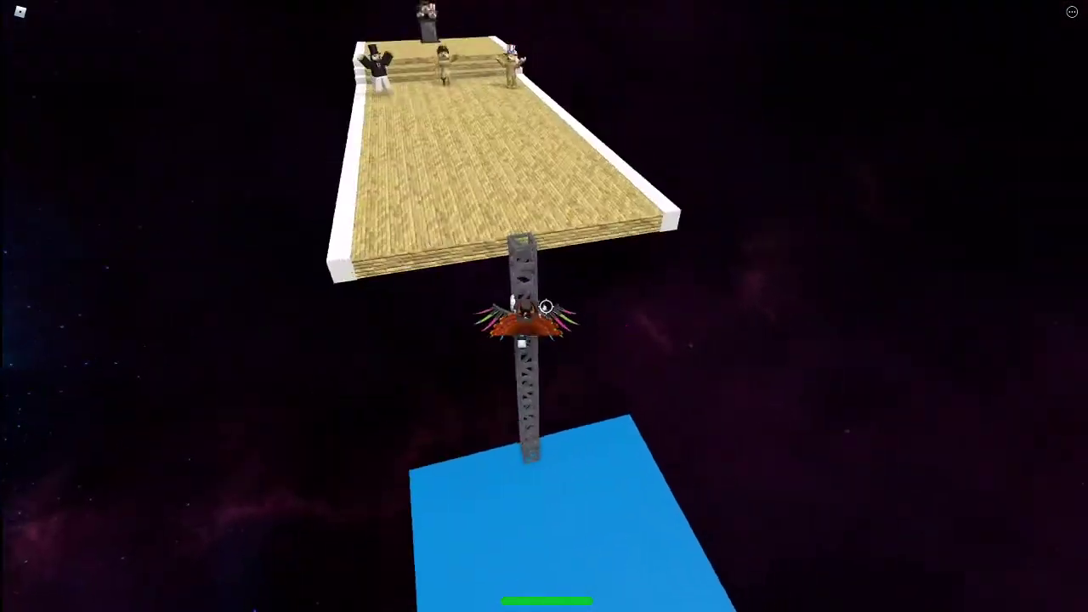
key(w)
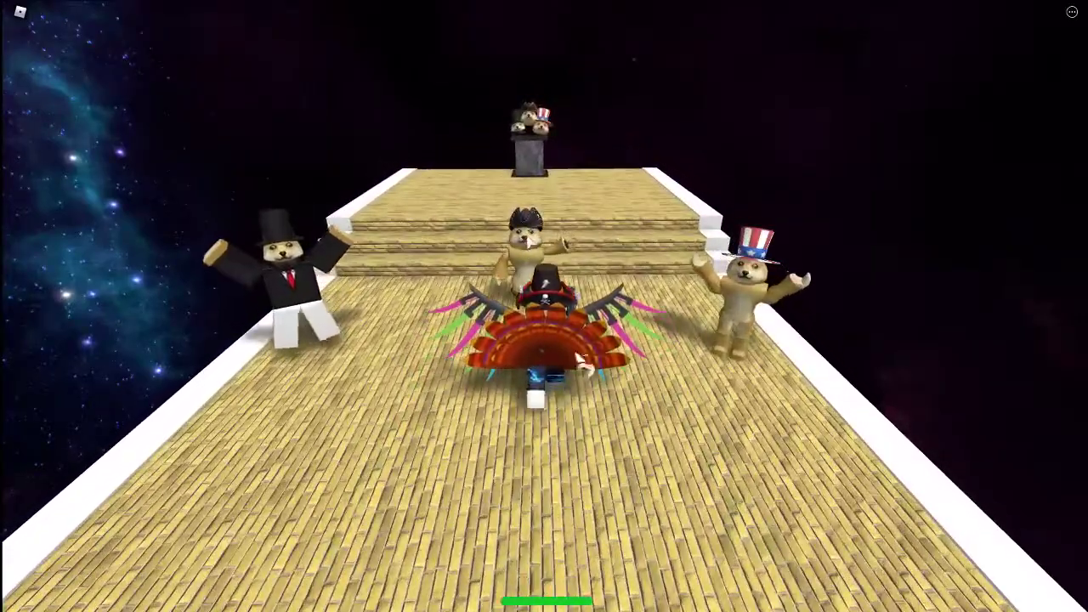
Look around the wooden end platform's walkway, stairs, pedestal and doge figures after the reward message.
drag(532, 268, 595, 398)
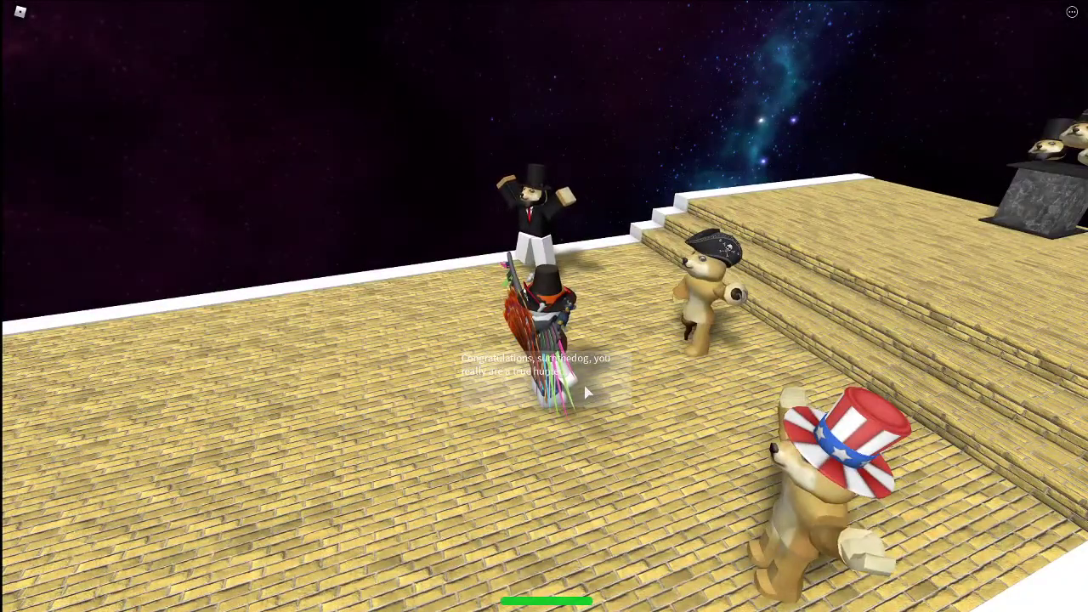
drag(630, 326, 476, 326)
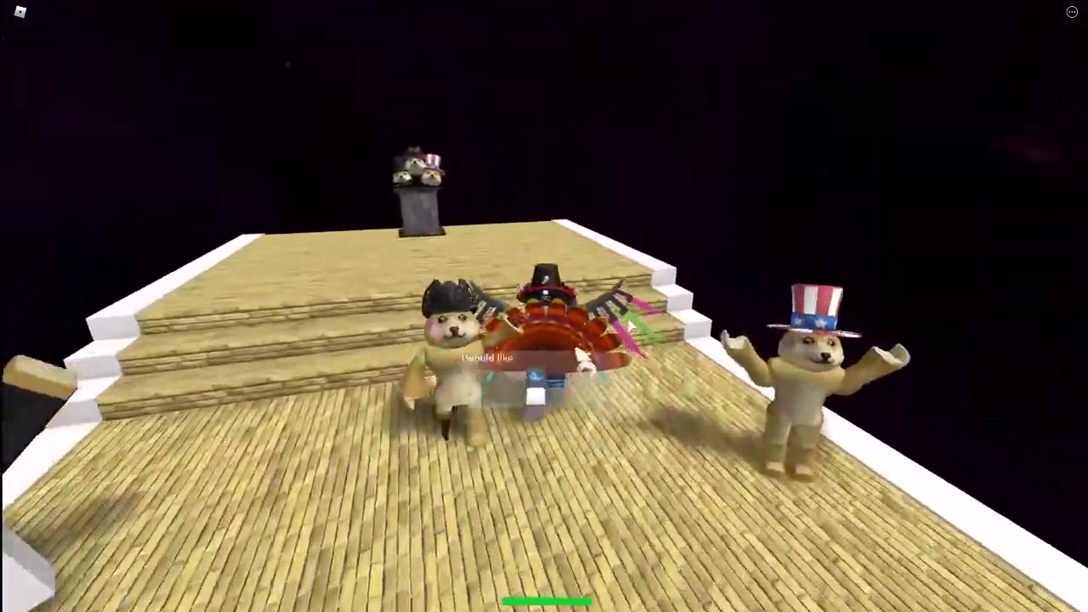
drag(630, 325, 630, 374)
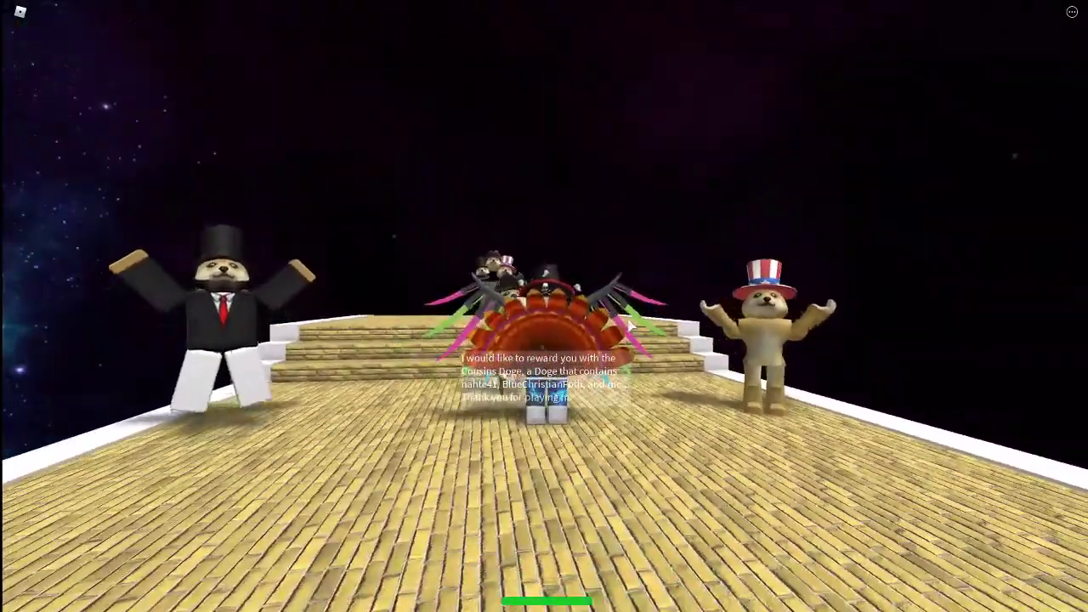
drag(578, 316, 510, 314)
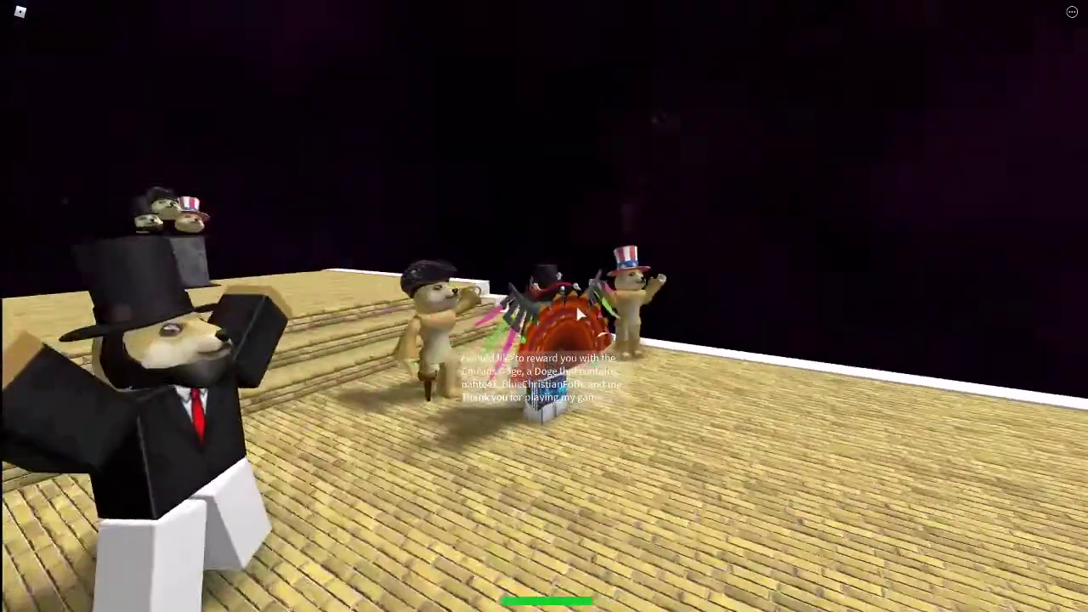
drag(575, 303, 551, 315)
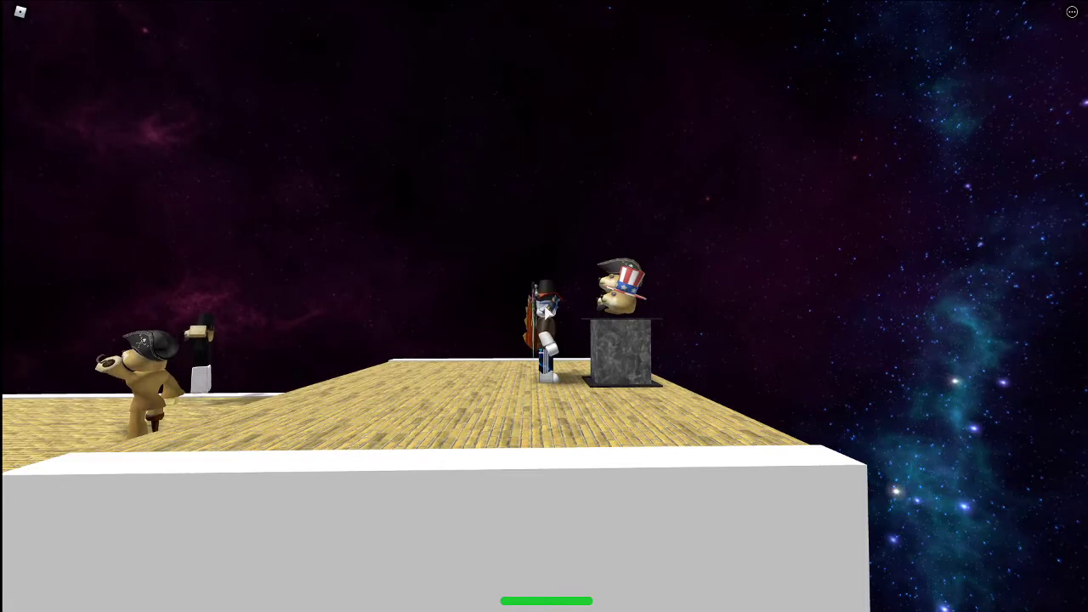
Stand atop the three-doge-head pedestal and orbit the camera across the wooden stage.
drag(546, 311, 546, 312)
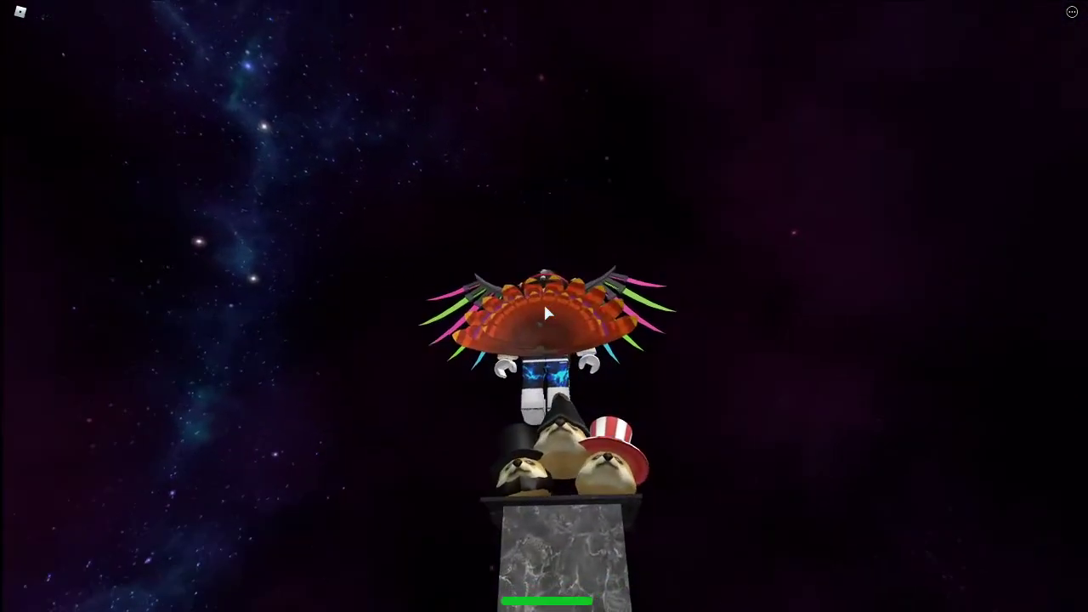
drag(546, 313, 544, 310)
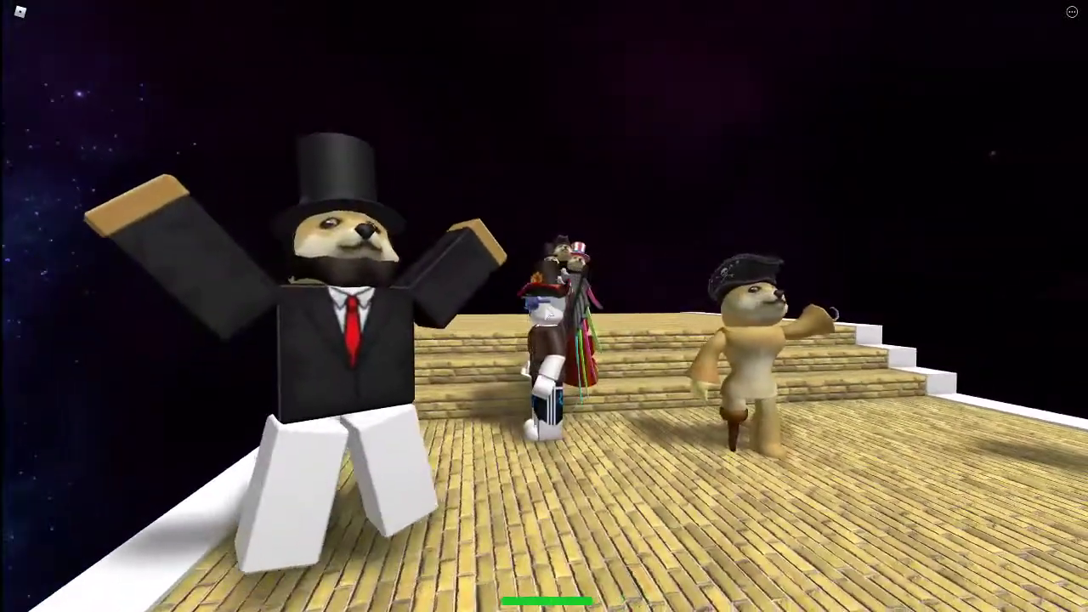
drag(547, 313, 599, 297)
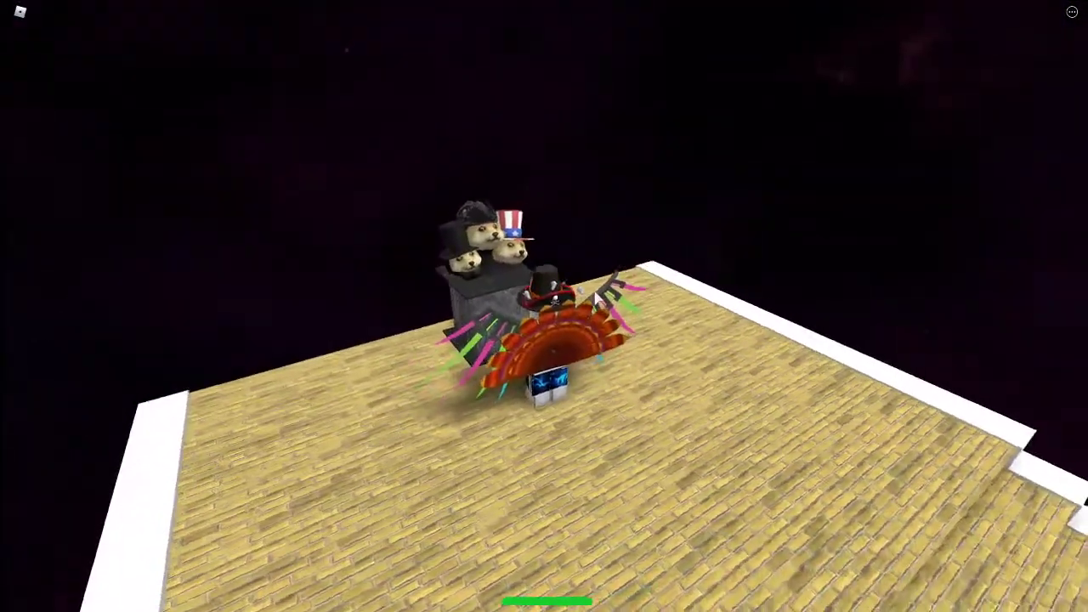
drag(599, 297, 600, 297)
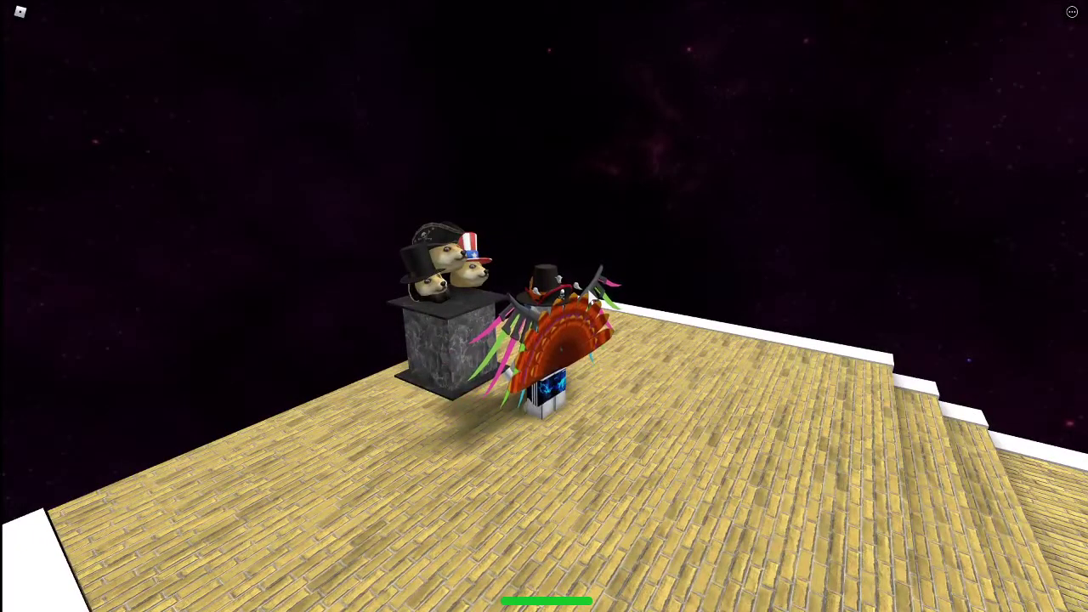